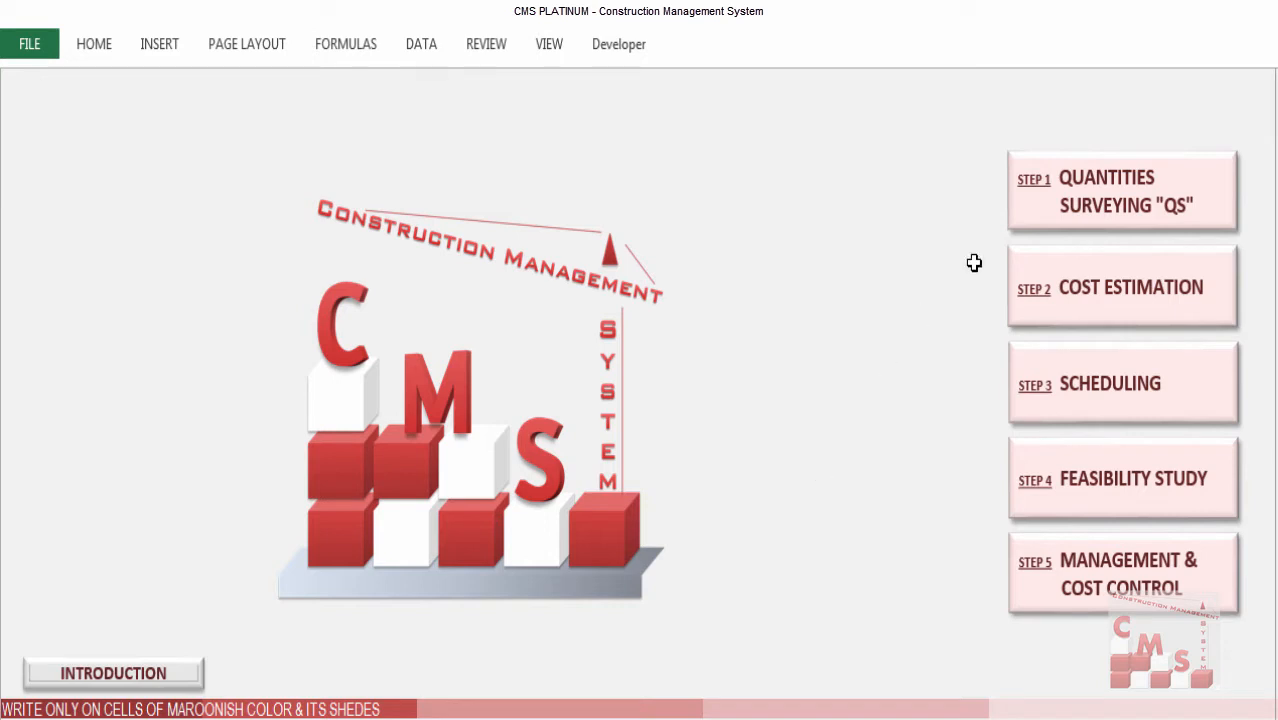
Open the External Finishing sheet from the finishing works section of Quantities Surveying.
click(1065, 229)
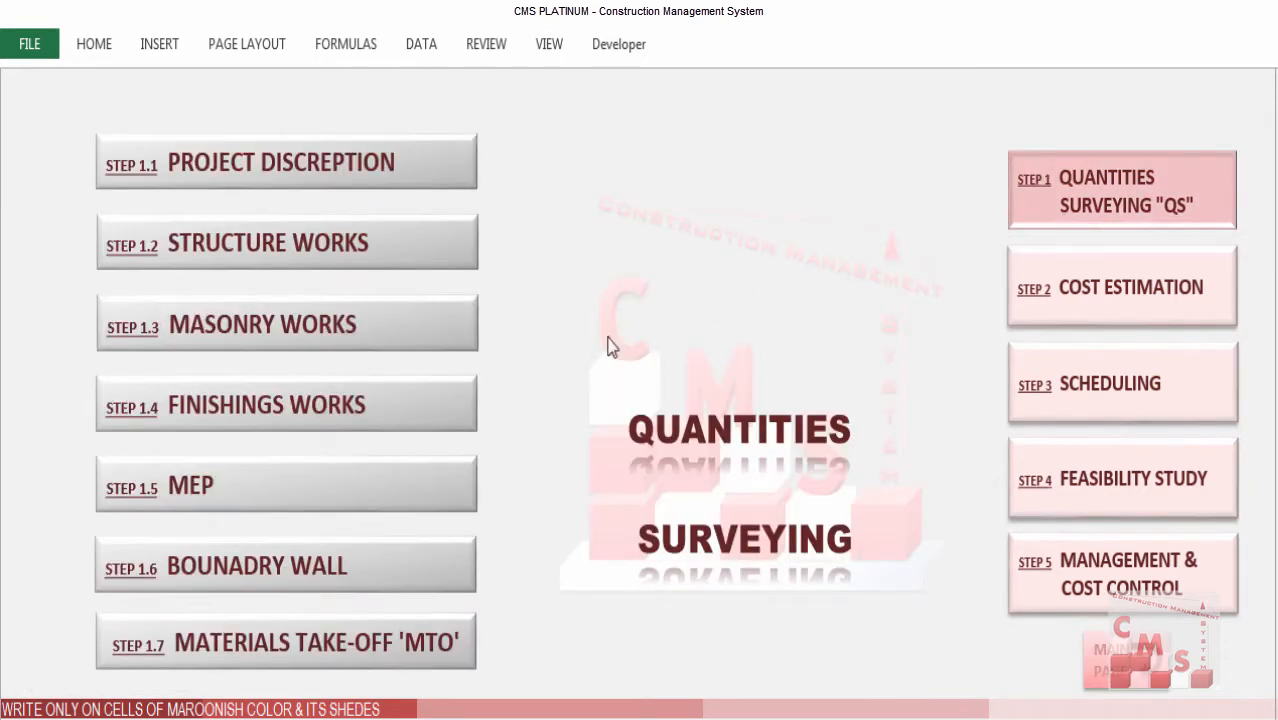
click(437, 416)
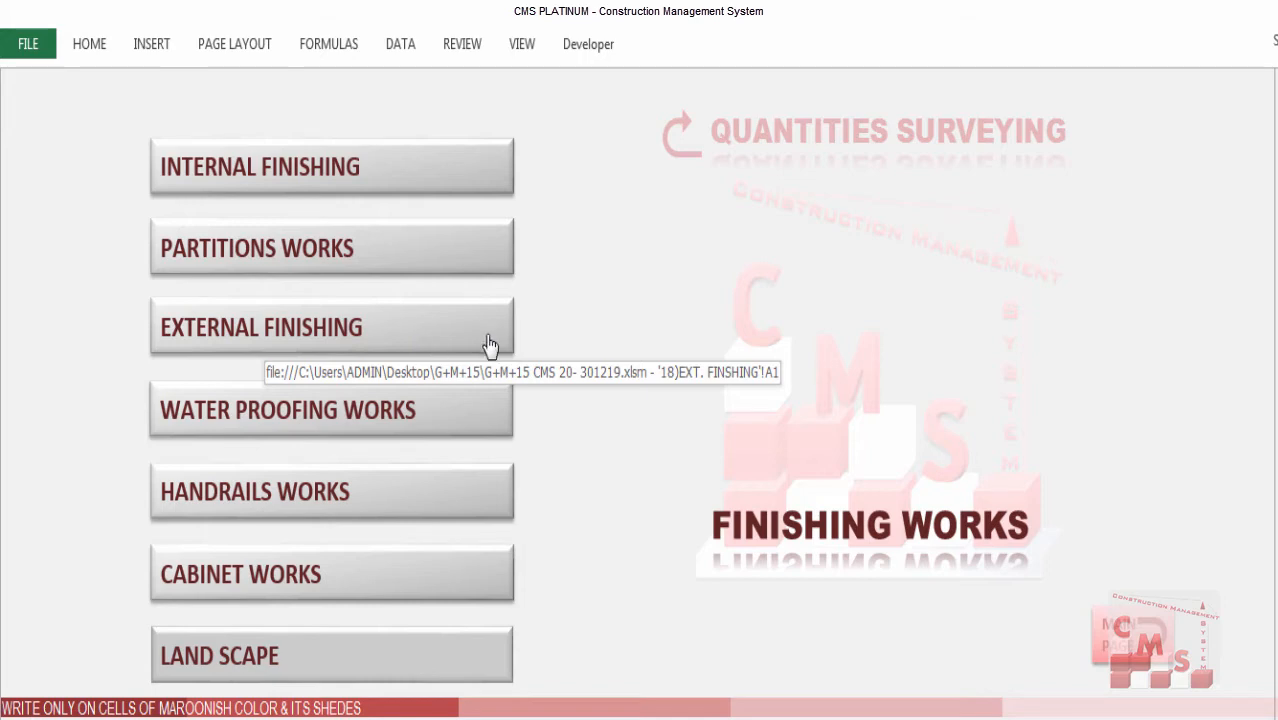
click(436, 348)
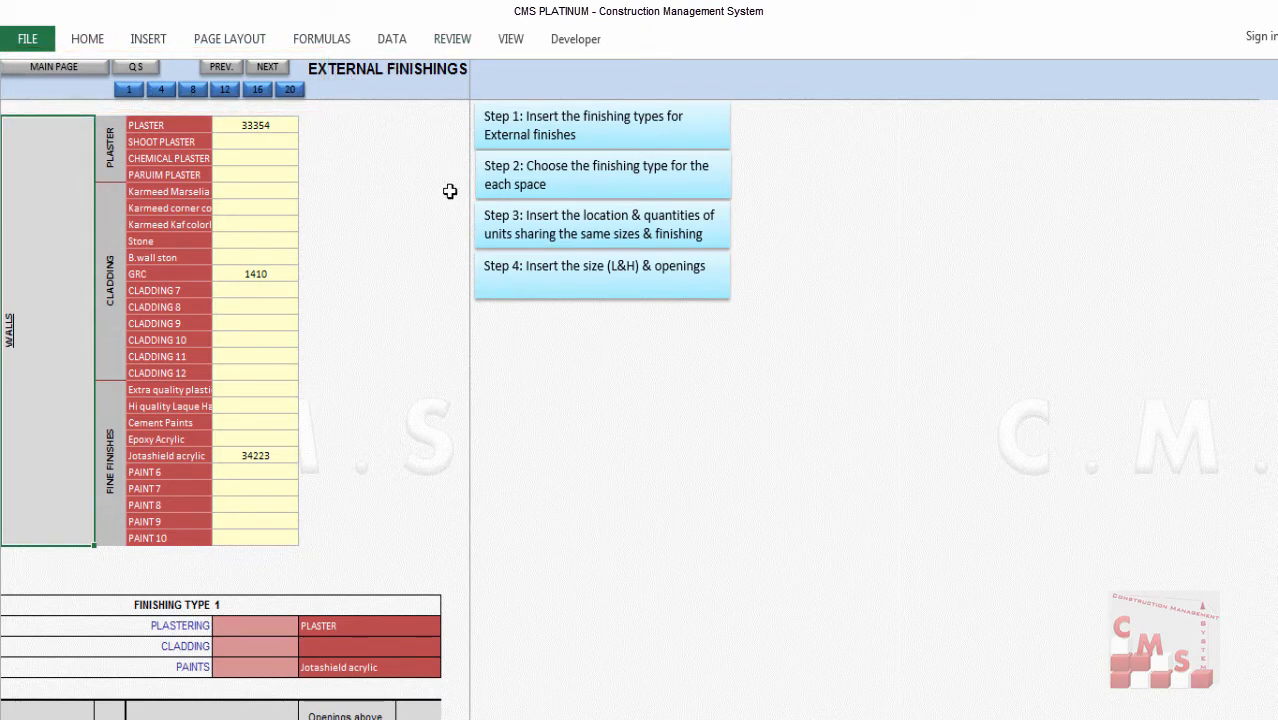
Review the cladding entries in the wall finishing types list, from the first Karmeed item through CLADDING 12.
click(624, 137)
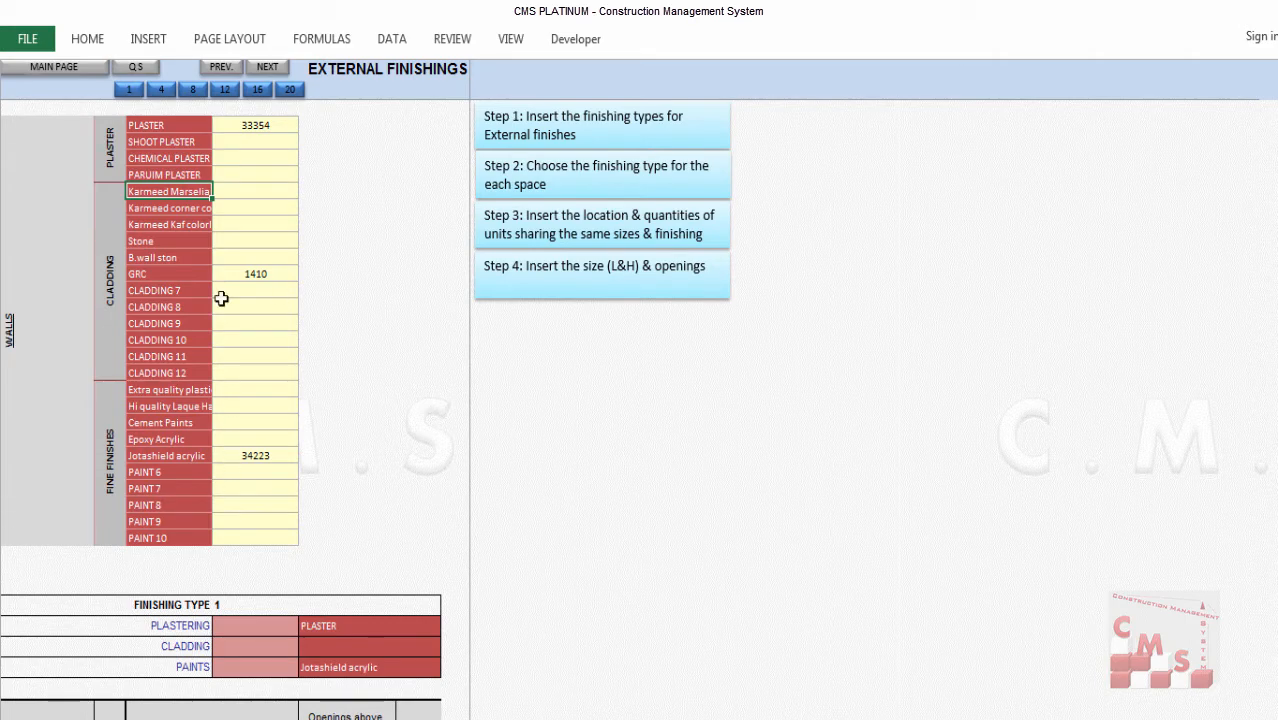
click(181, 208)
click(180, 240)
click(171, 278)
click(160, 334)
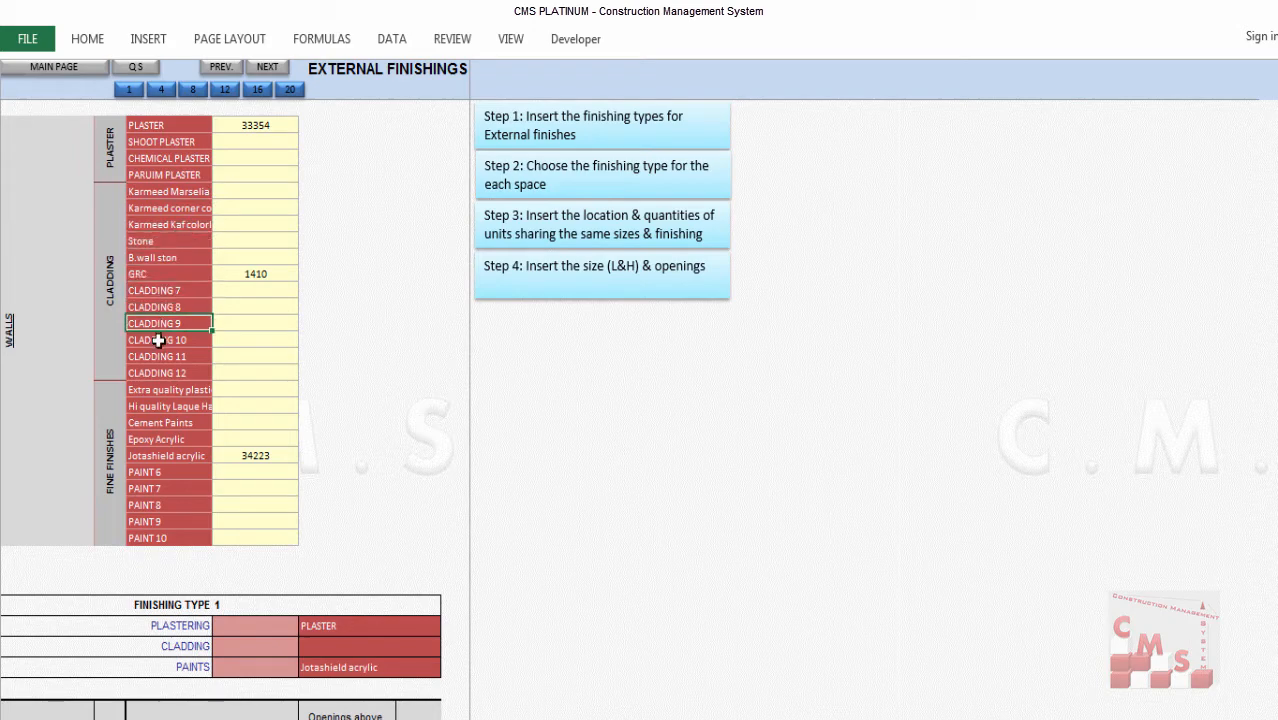
click(158, 367)
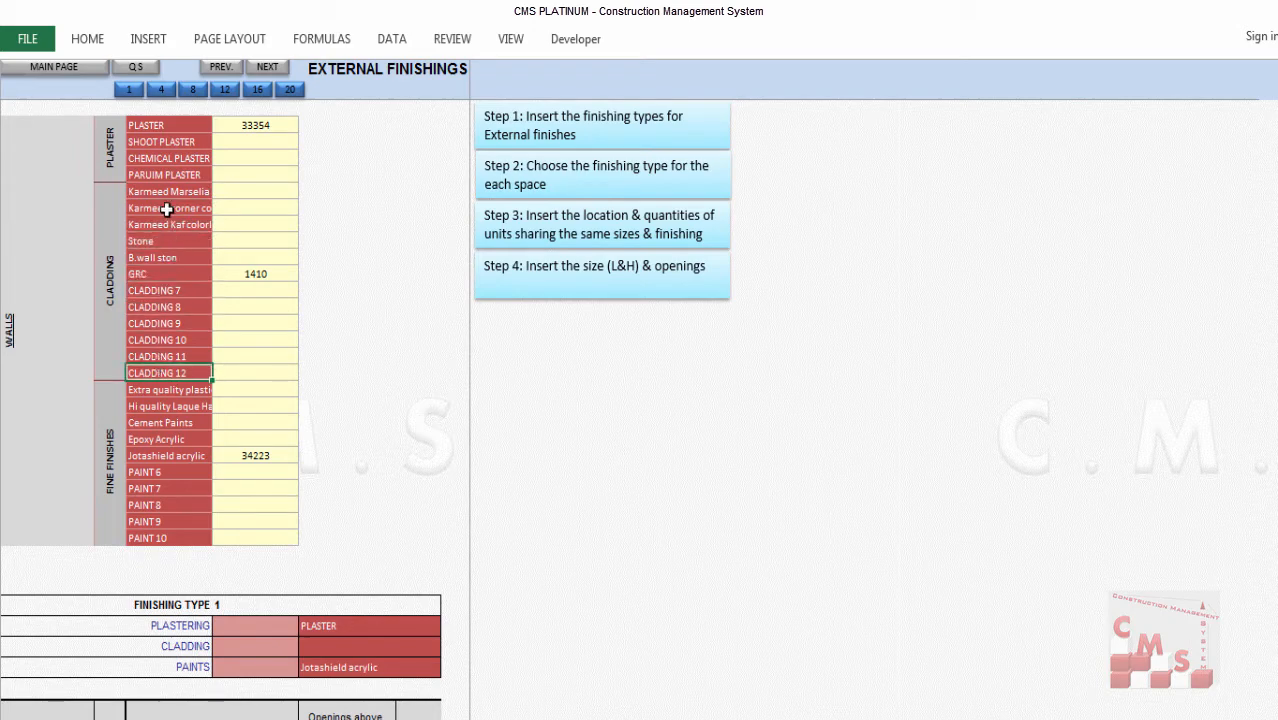
Examine the plaster, cladding and fine finishes groups of wall finishing types and the entries under each.
click(118, 150)
drag(118, 150, 252, 161)
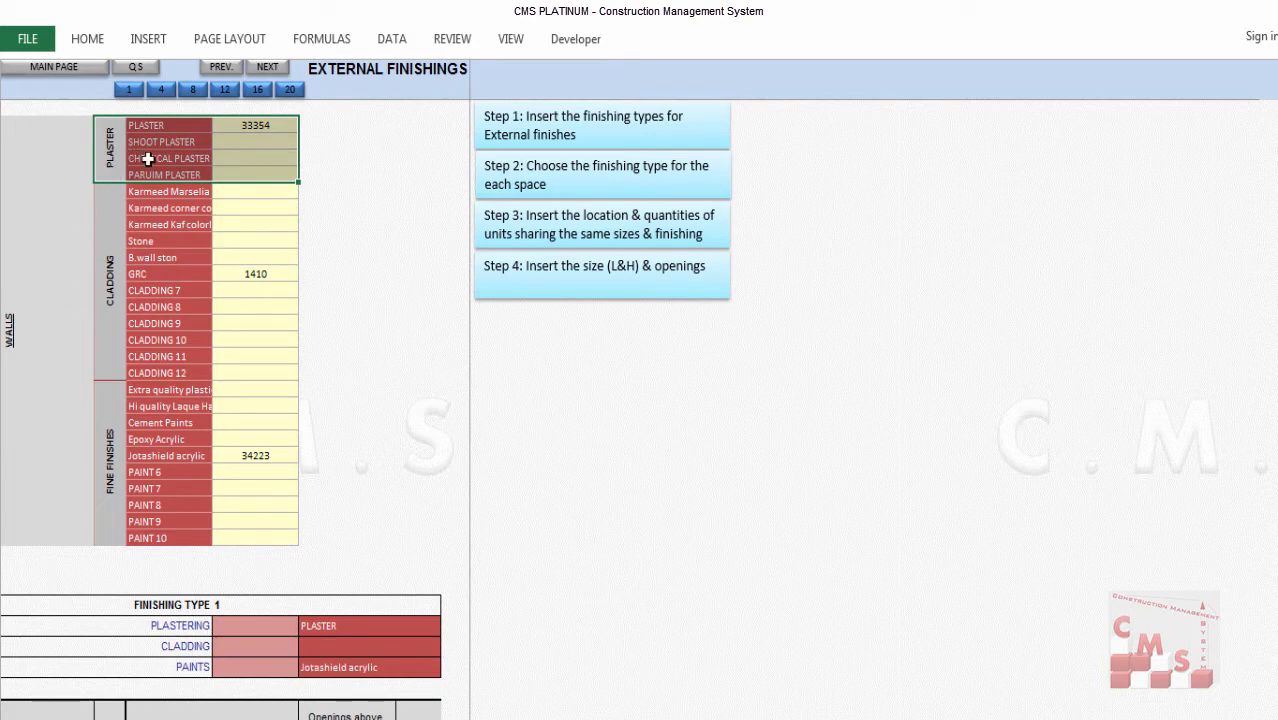
click(188, 143)
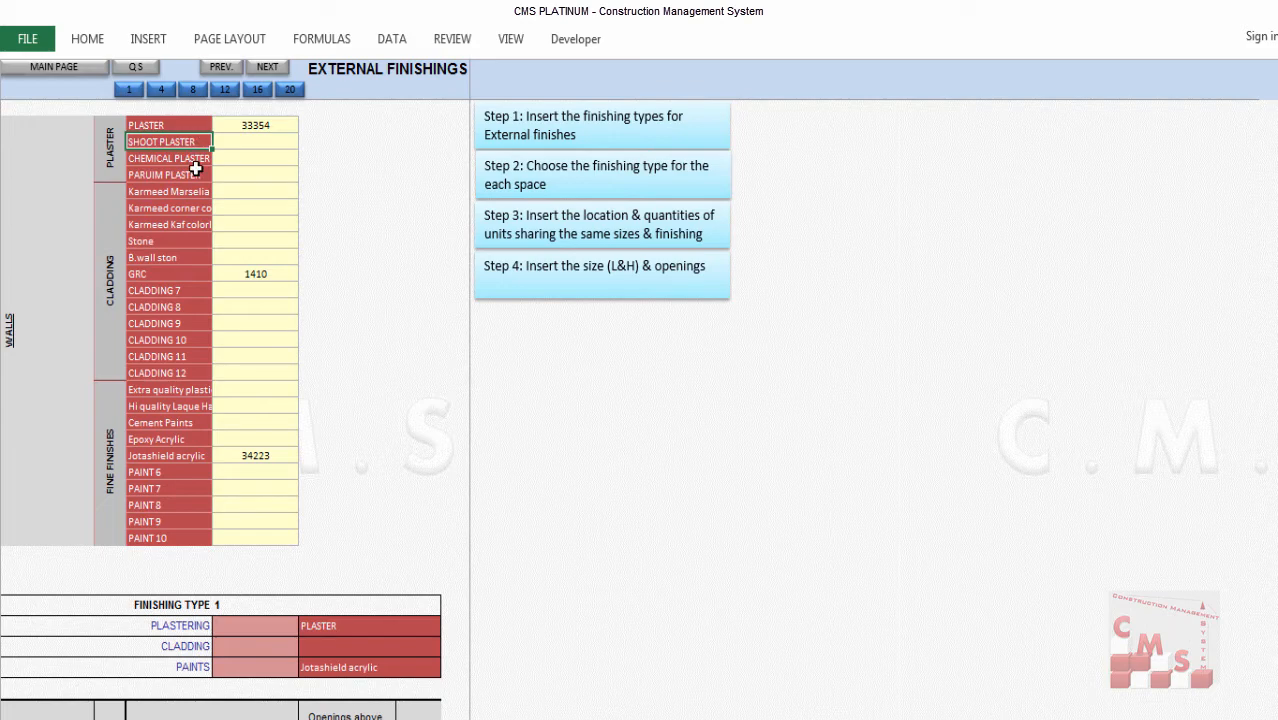
click(178, 191)
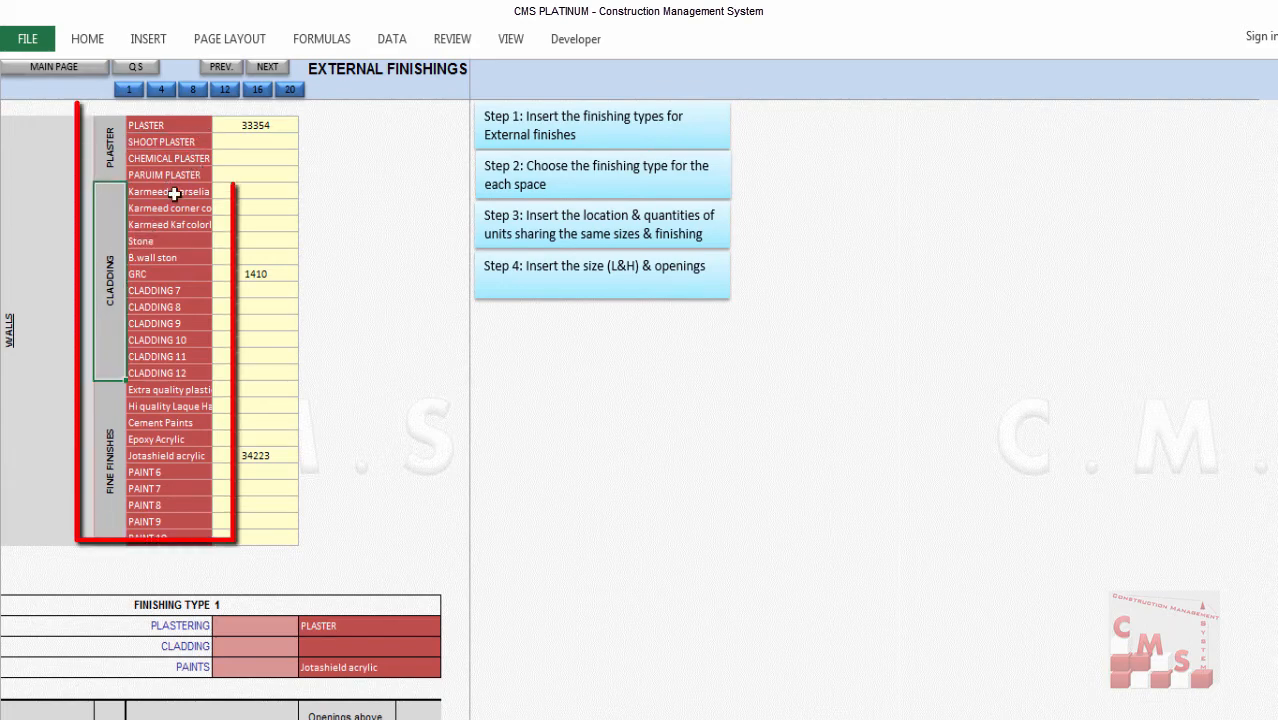
drag(174, 226, 183, 373)
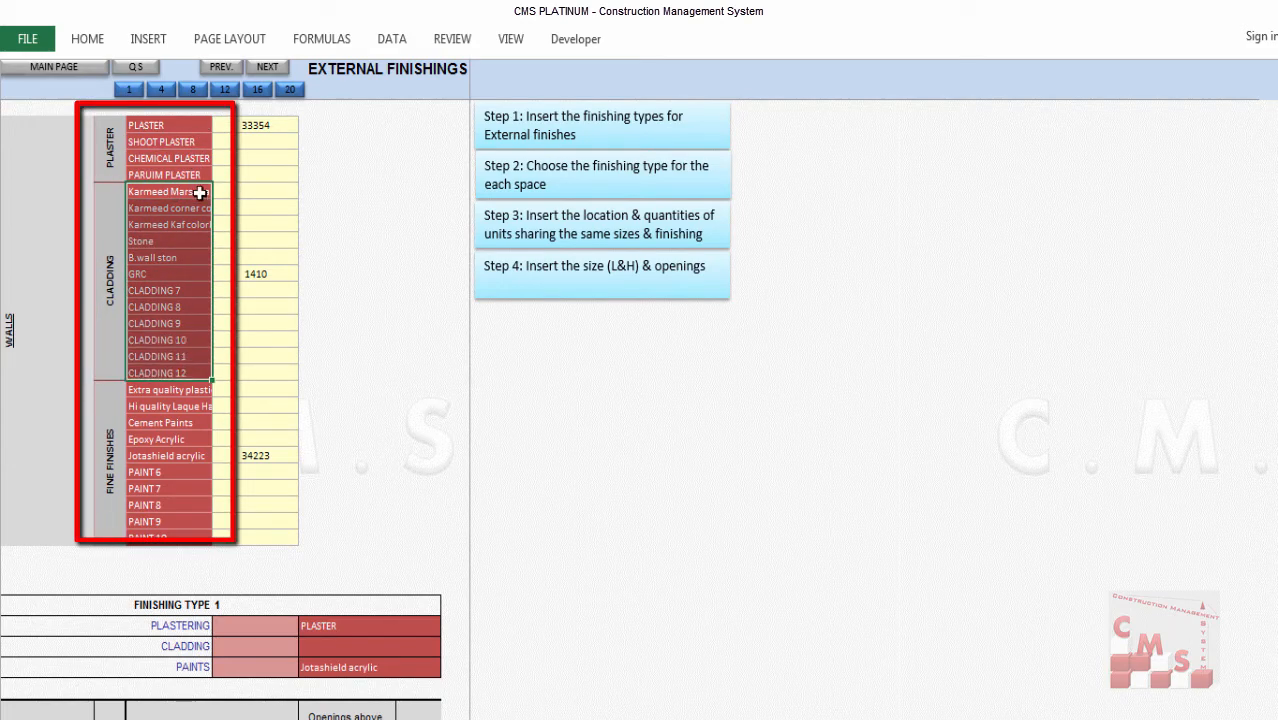
click(114, 465)
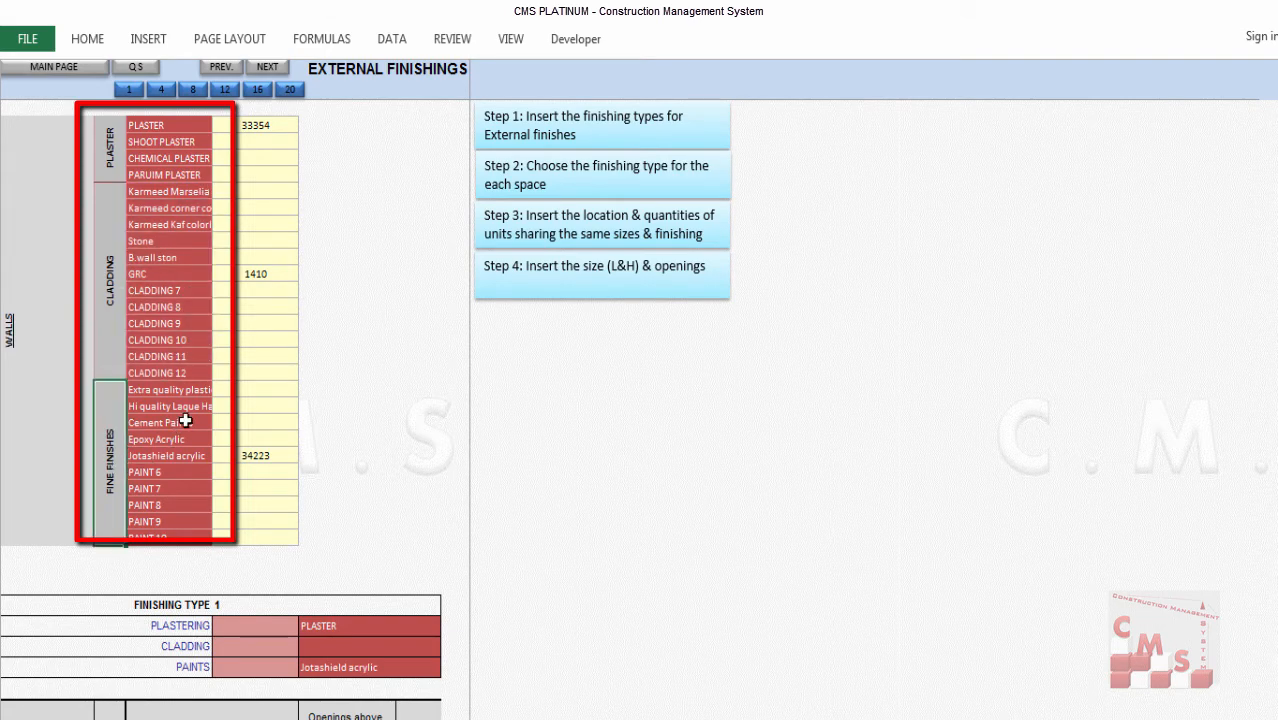
drag(193, 400, 188, 488)
drag(176, 391, 178, 540)
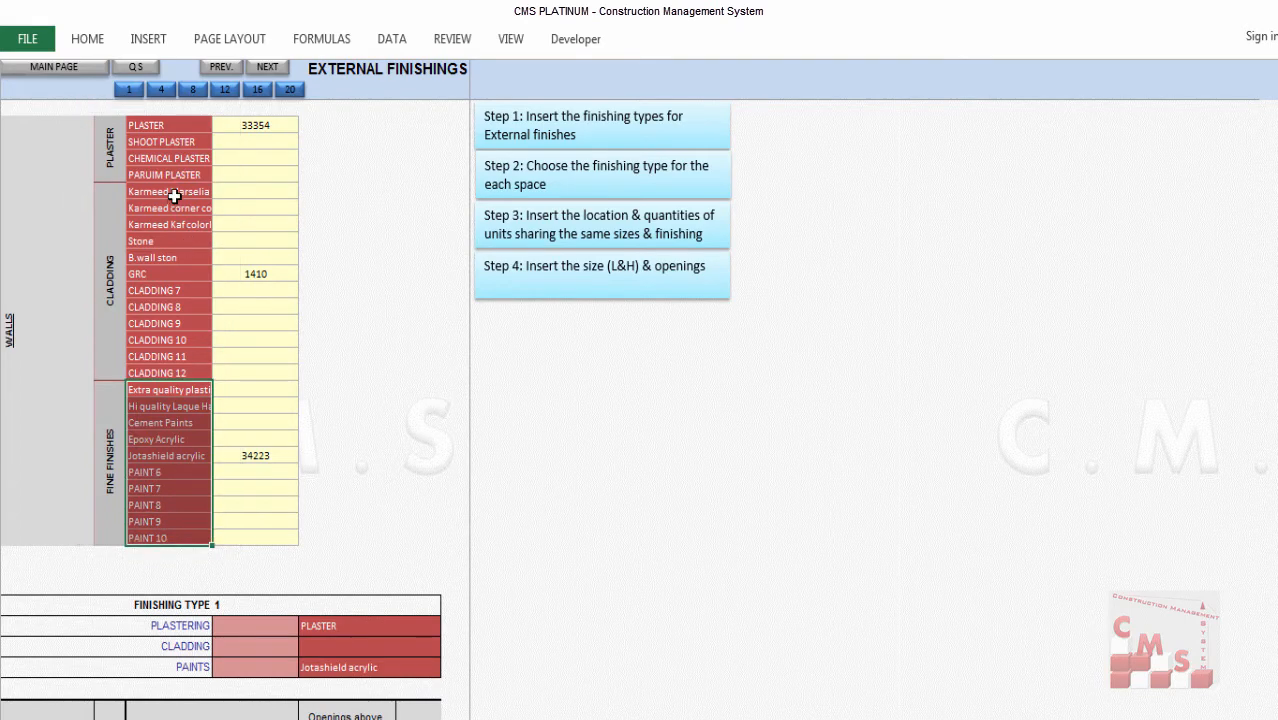
mouse_move(174, 194)
mouse_down()
mouse_move(203, 320)
mouse_move(163, 367)
mouse_up()
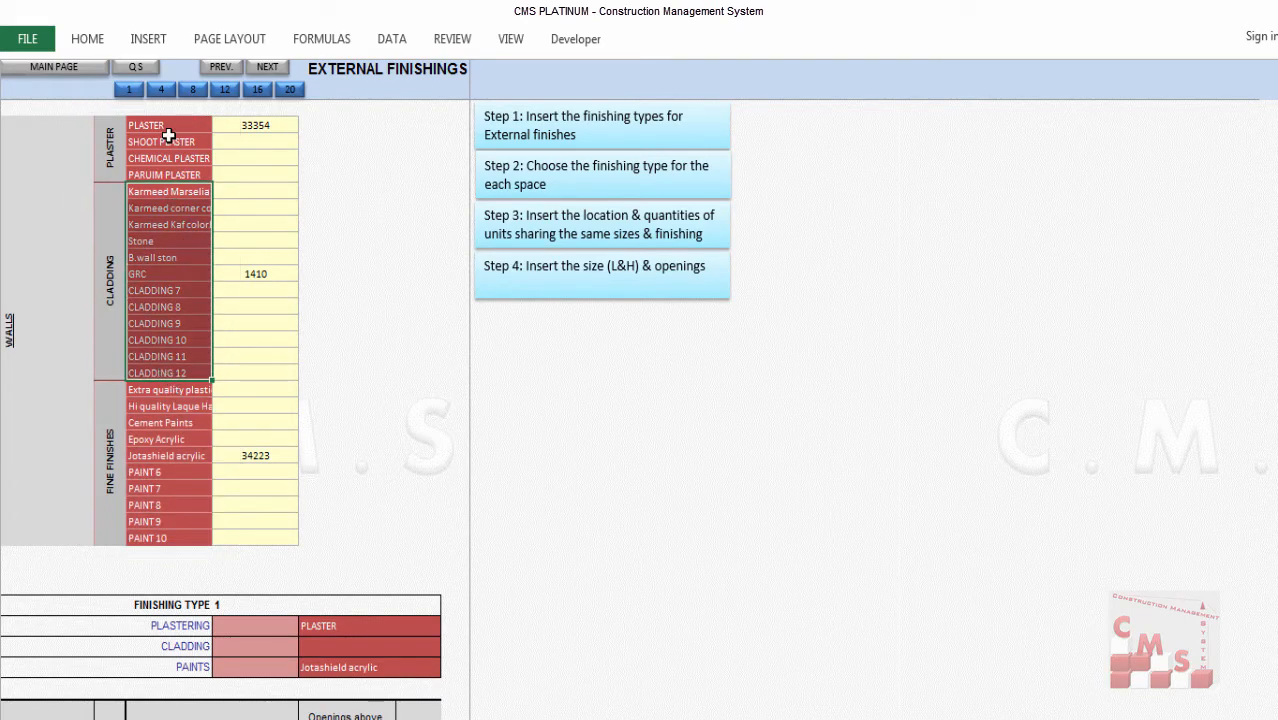
click(110, 147)
click(108, 263)
click(110, 421)
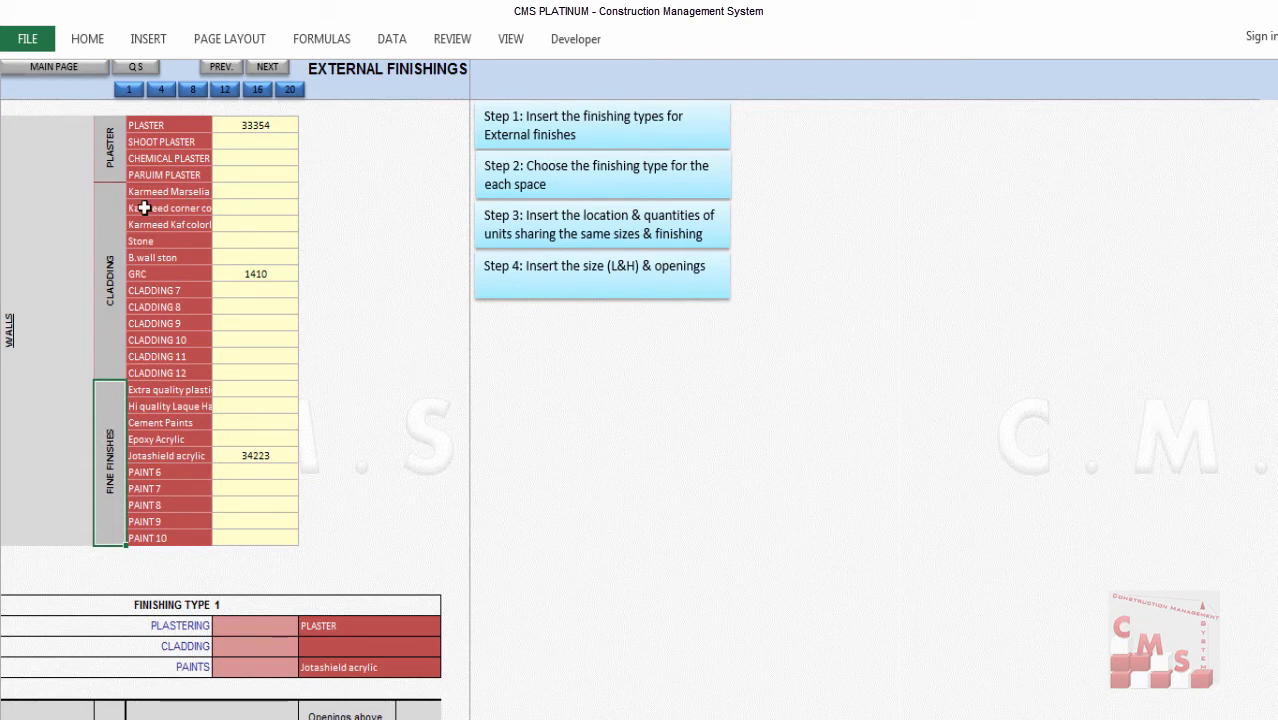
Examine the plastering, cladding and paint selections of Finishing Type 1 and compare them with the wall finishing types list.
click(378, 628)
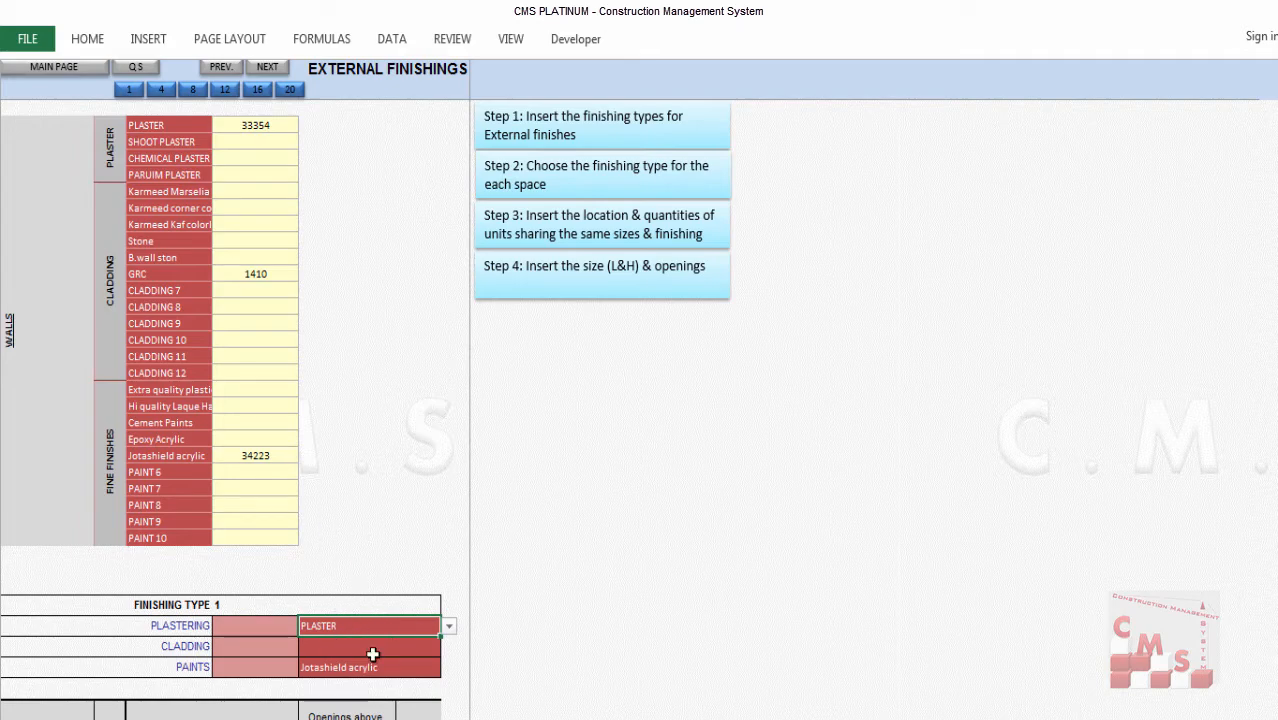
scroll(377, 605, down, 3)
scroll(377, 605, down, 1)
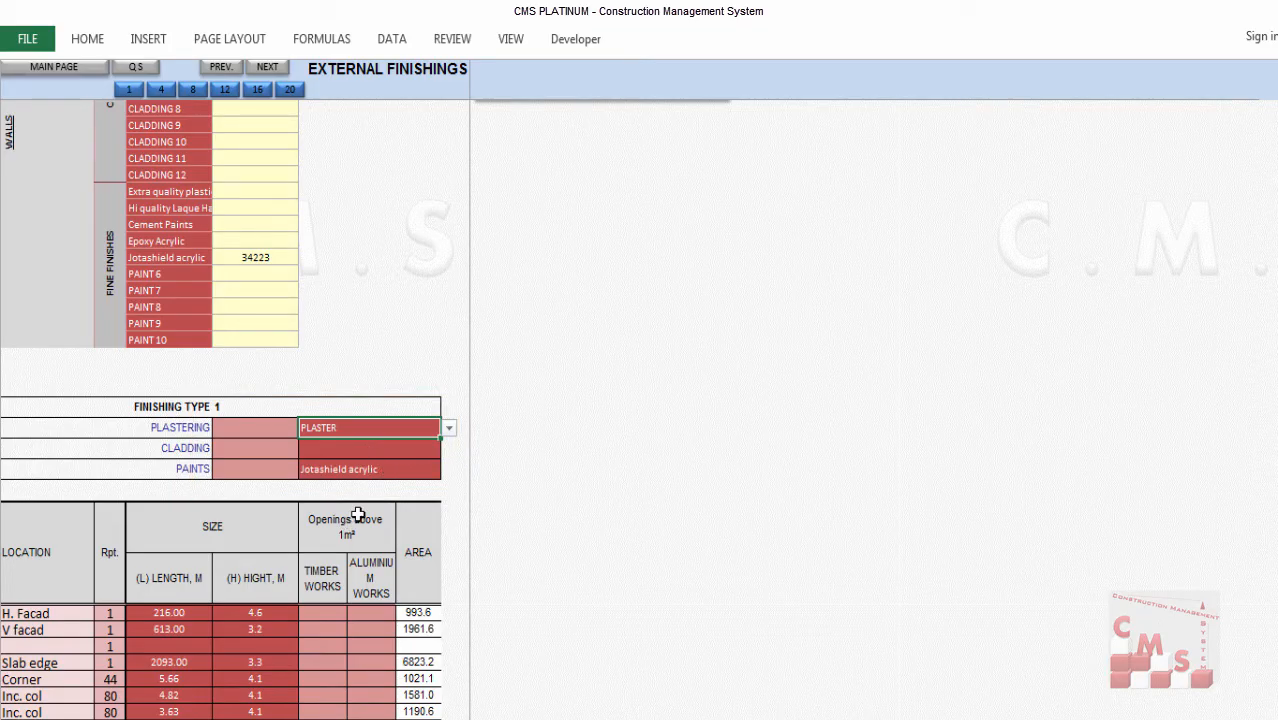
scroll(368, 449, up, 1)
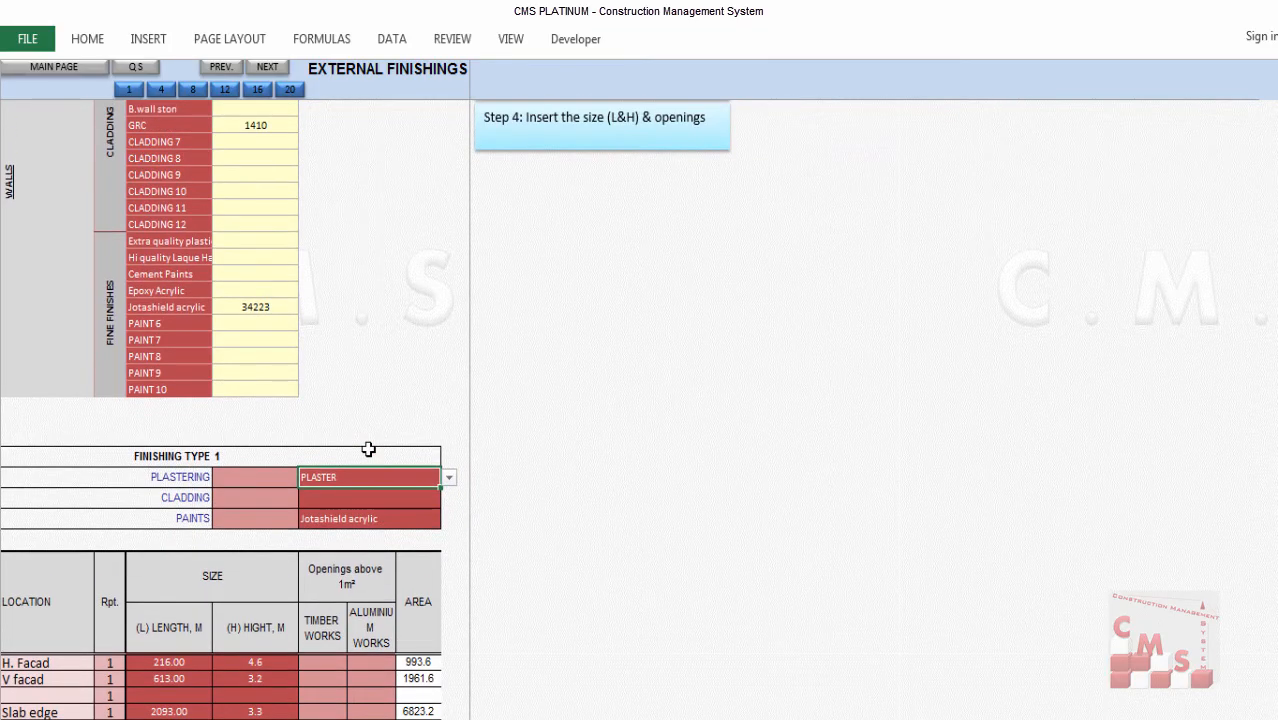
scroll(368, 449, up, 2)
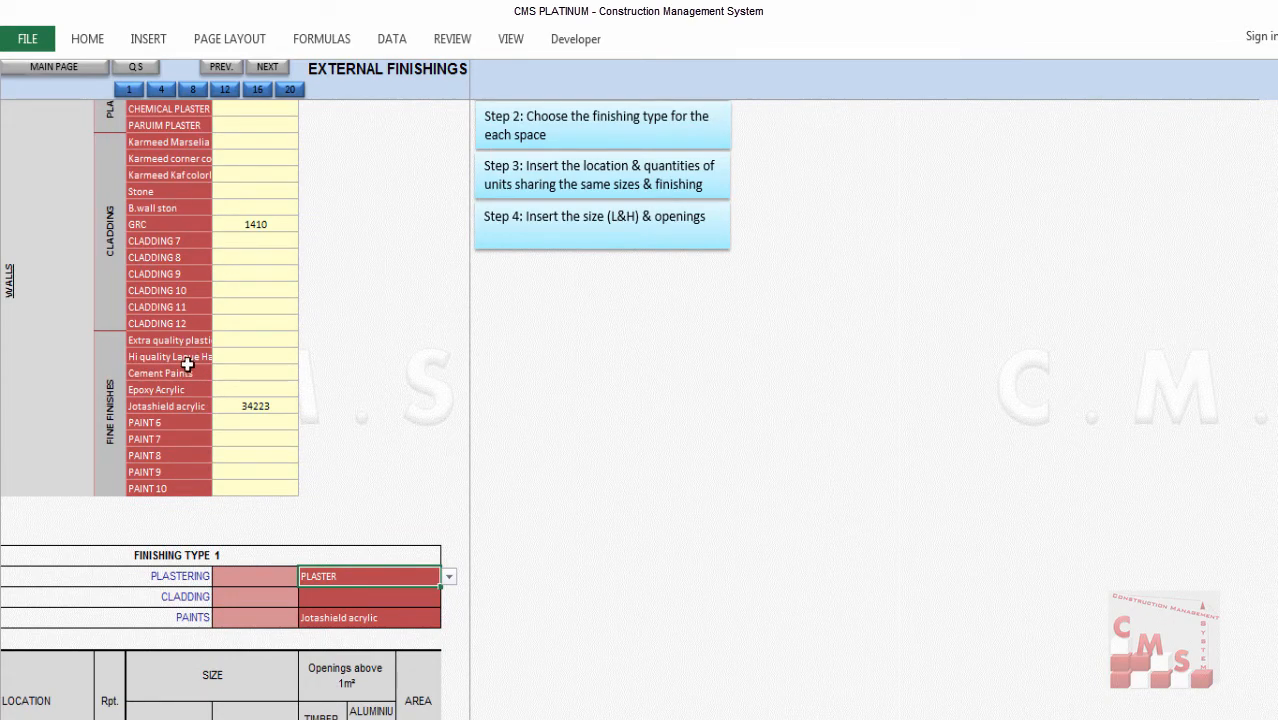
scroll(267, 414, down, 2)
scroll(305, 456, down, 1)
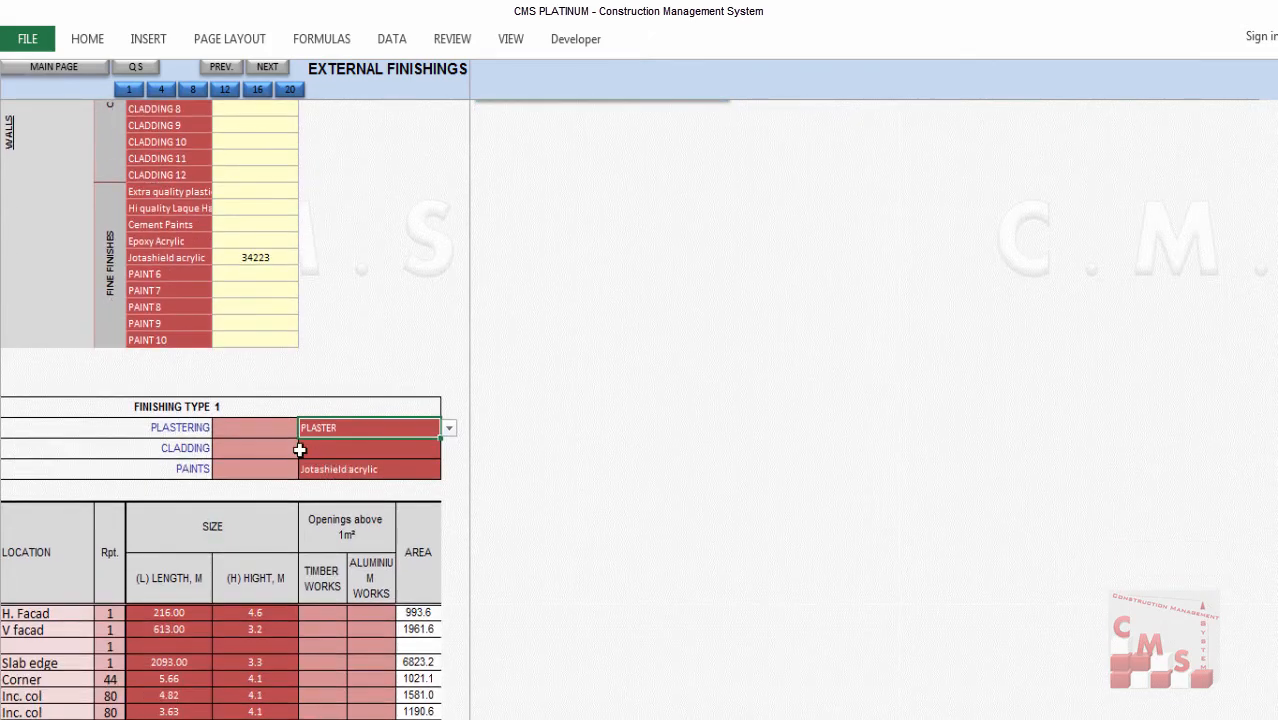
scroll(322, 479, down, 4)
scroll(322, 440, down, 8)
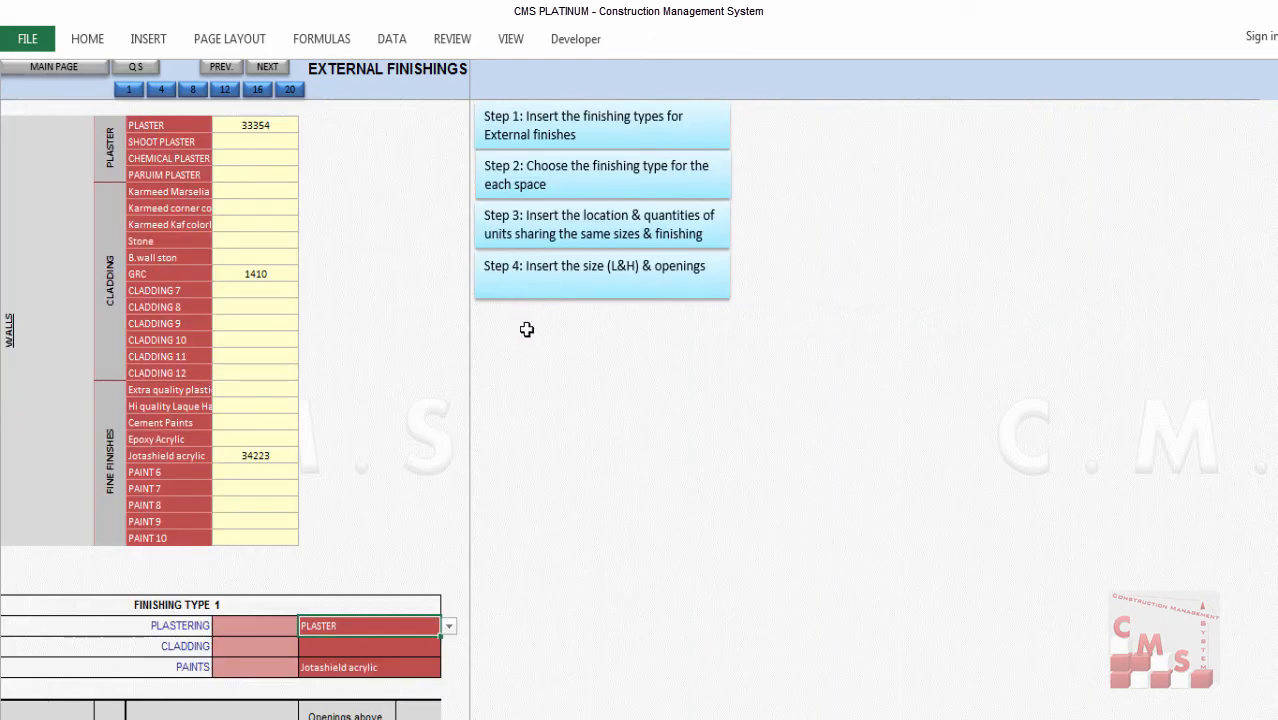
Inspect the finish selections and the location, size and openings tables of Finishing Types 1, 2 and 3.
click(597, 190)
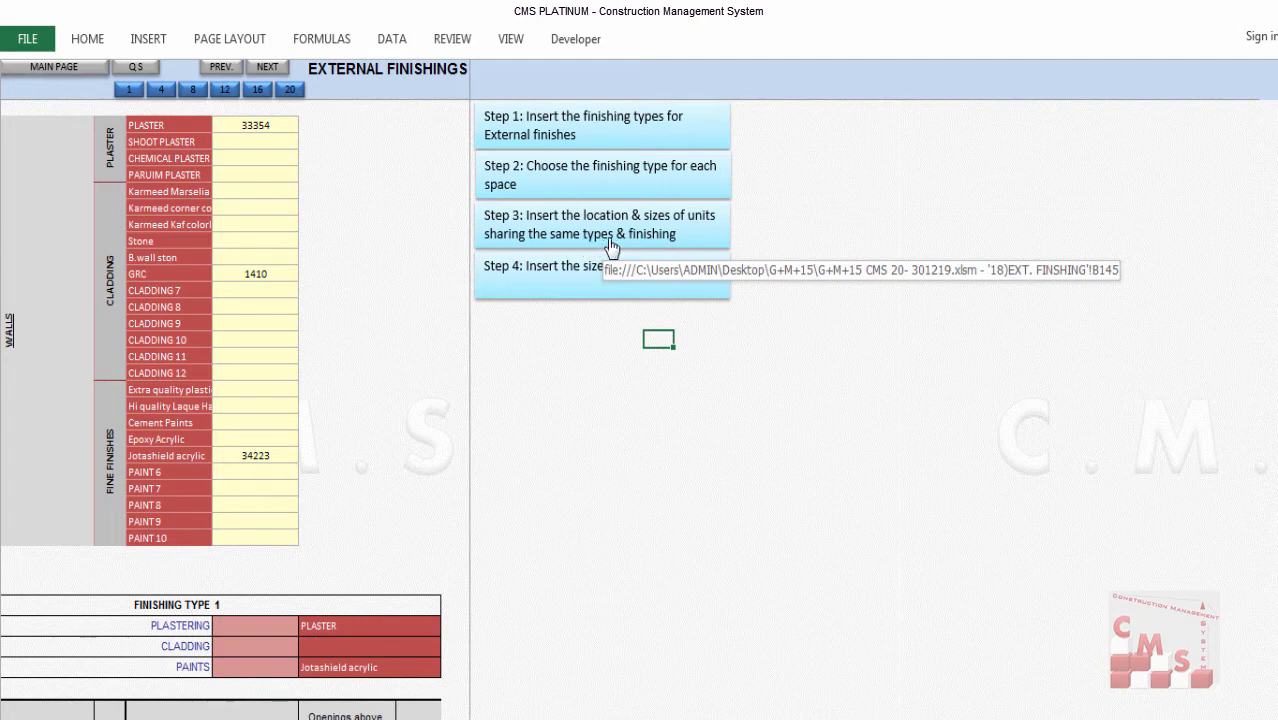
scroll(636, 521, down, 3)
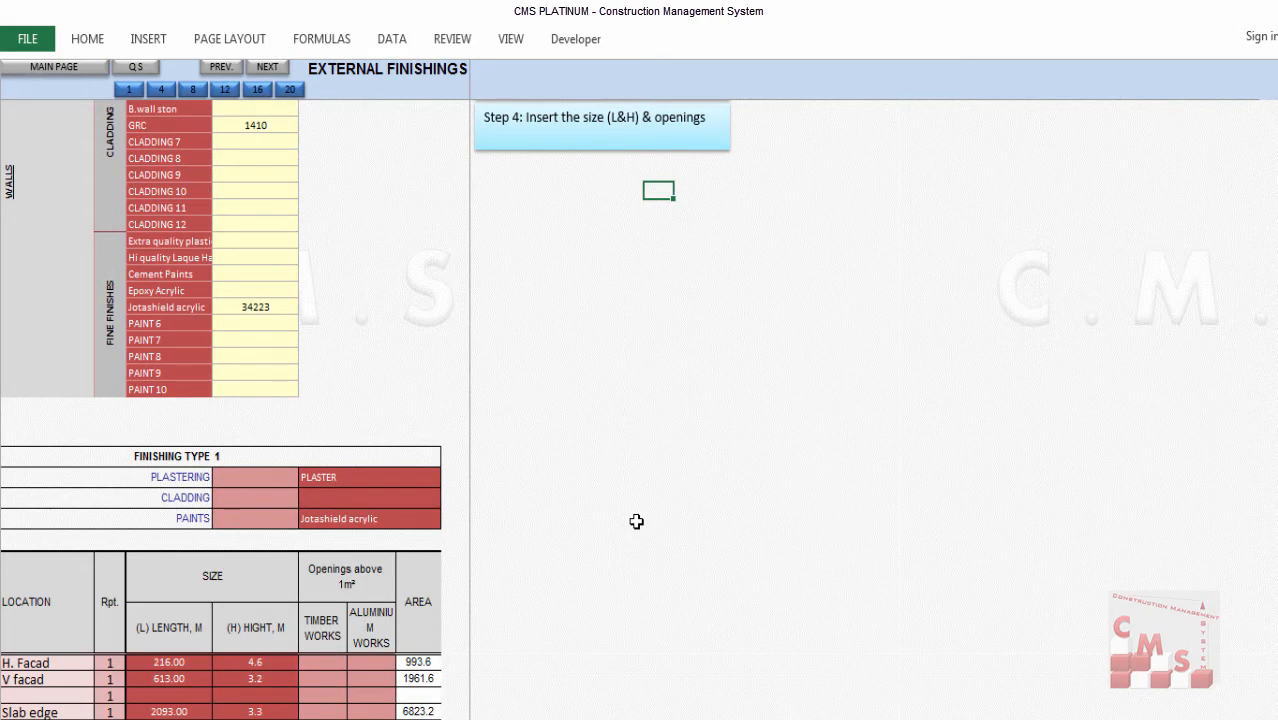
scroll(495, 463, down, 2)
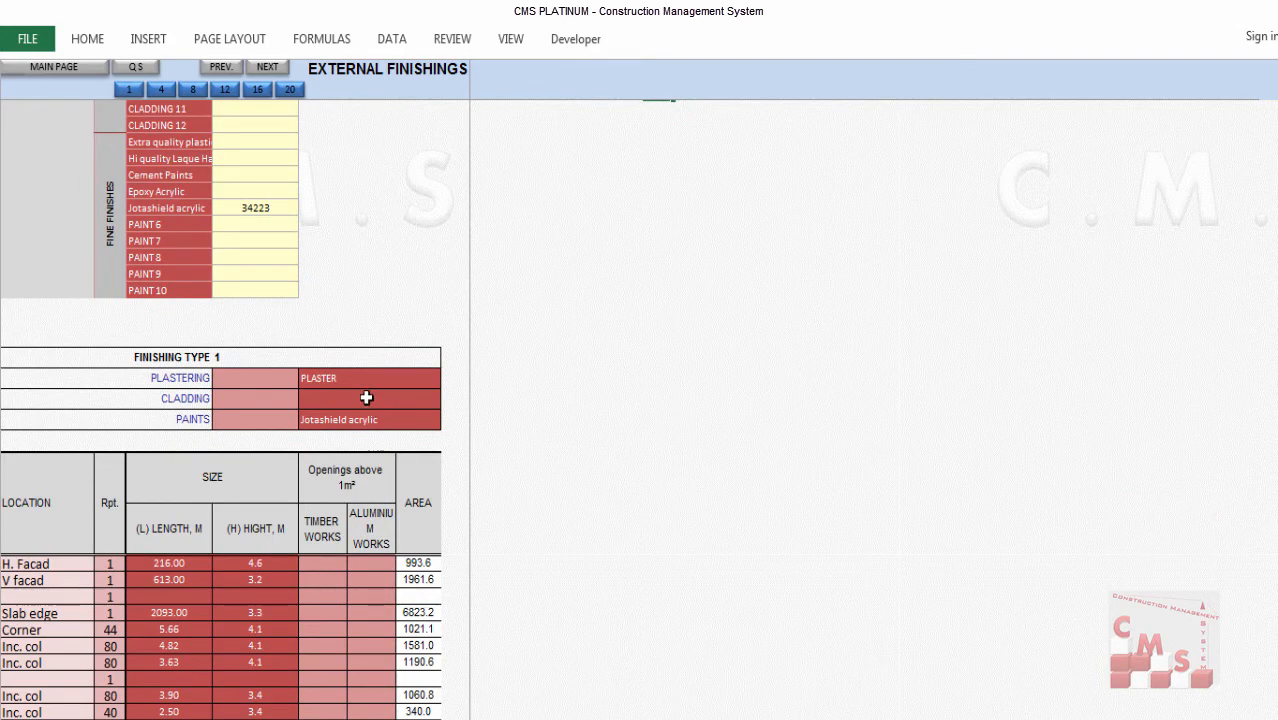
scroll(207, 638, down, 2)
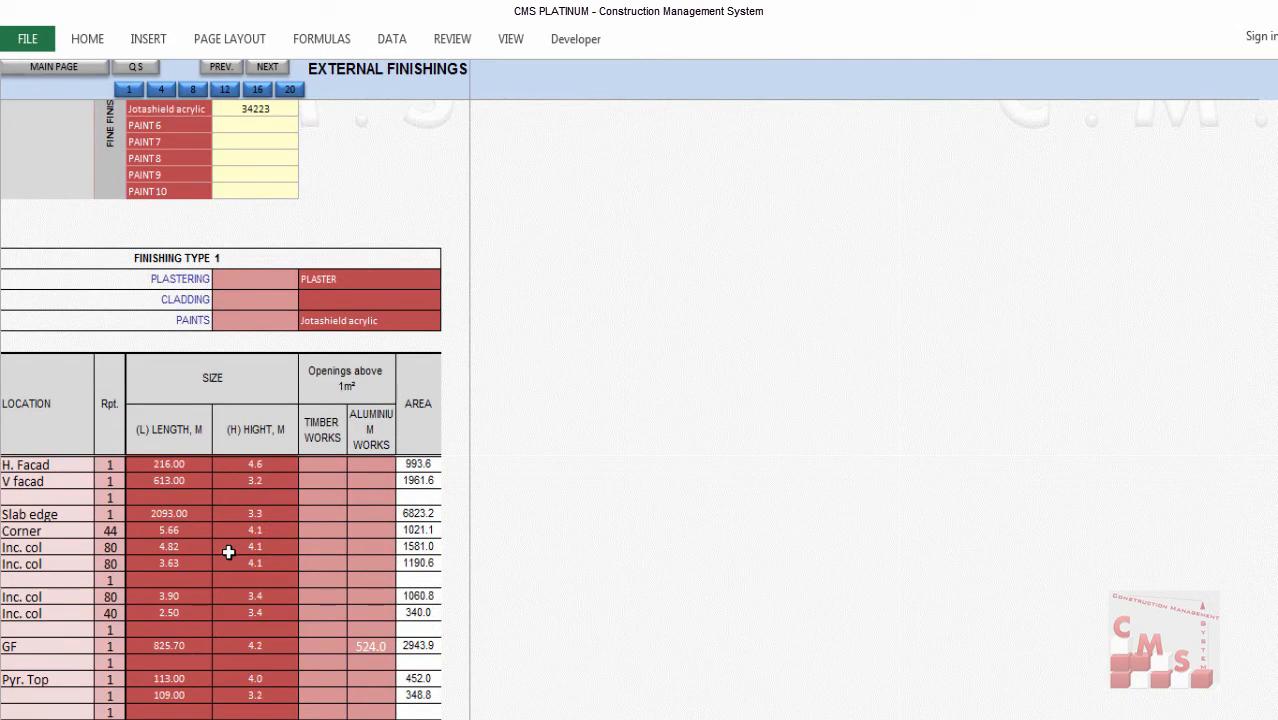
scroll(551, 340, up, 2)
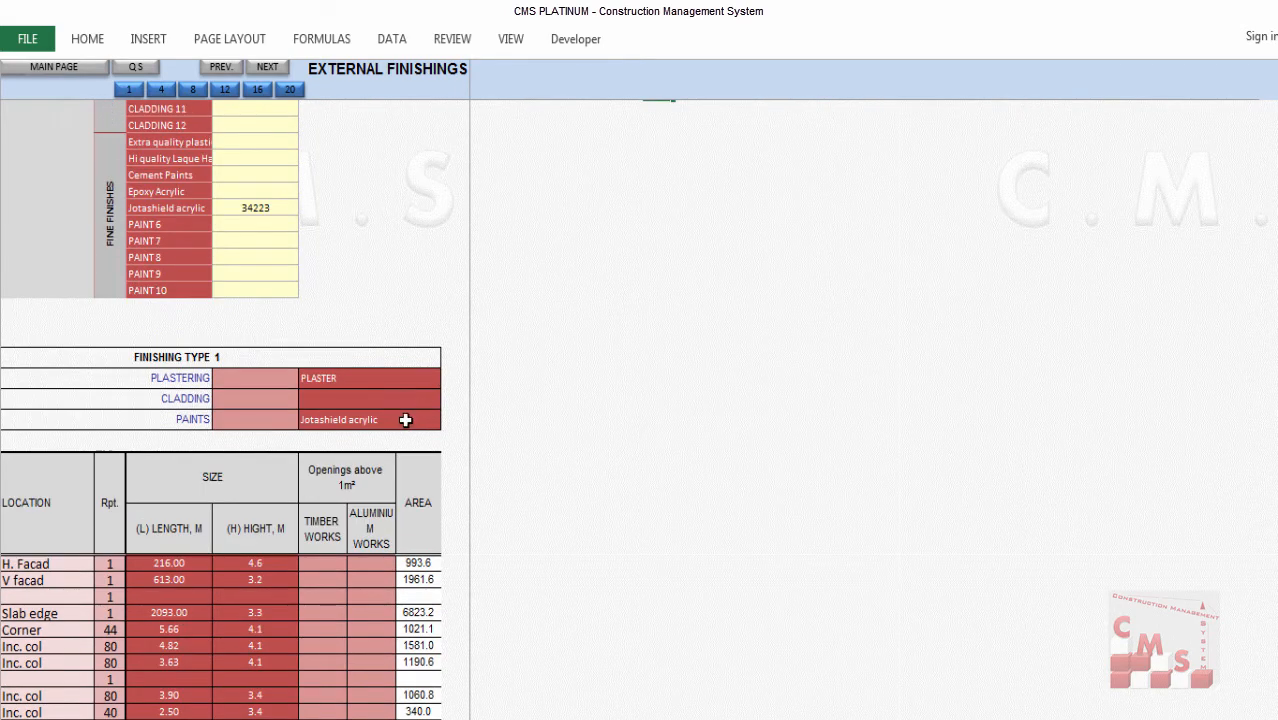
scroll(405, 420, down, 1)
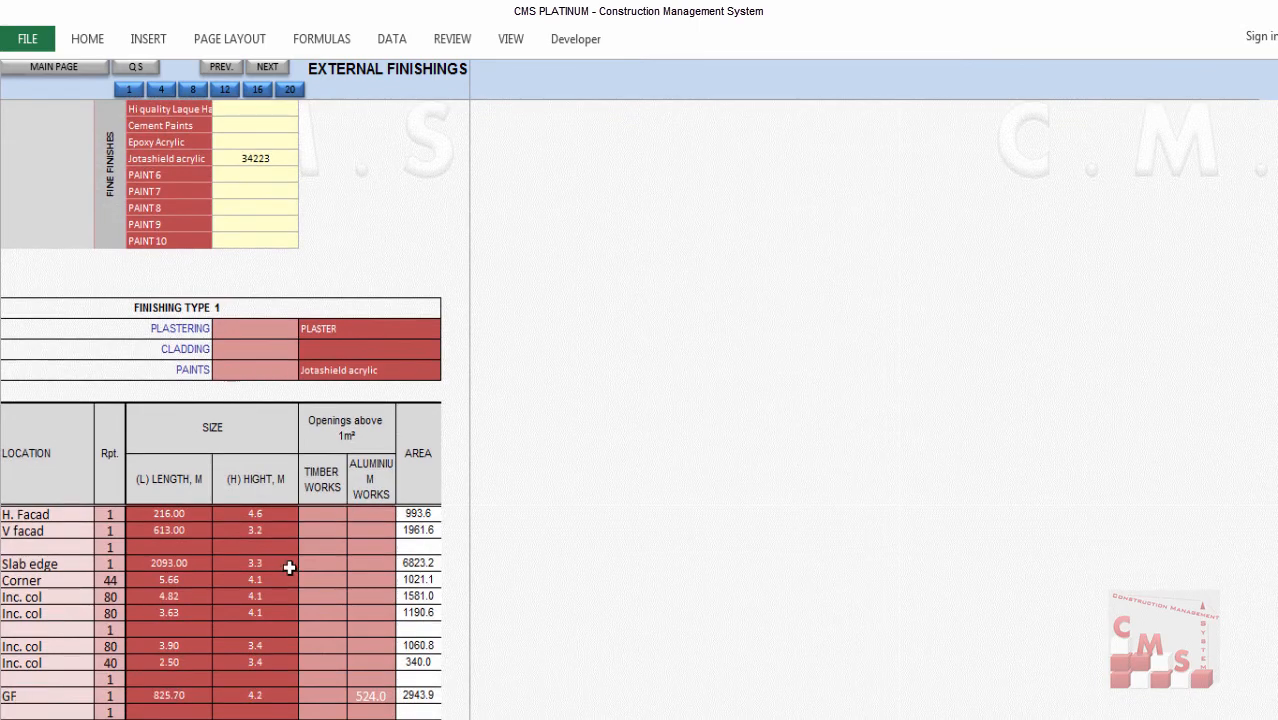
scroll(199, 584, down, 1)
scroll(199, 584, down, 1)
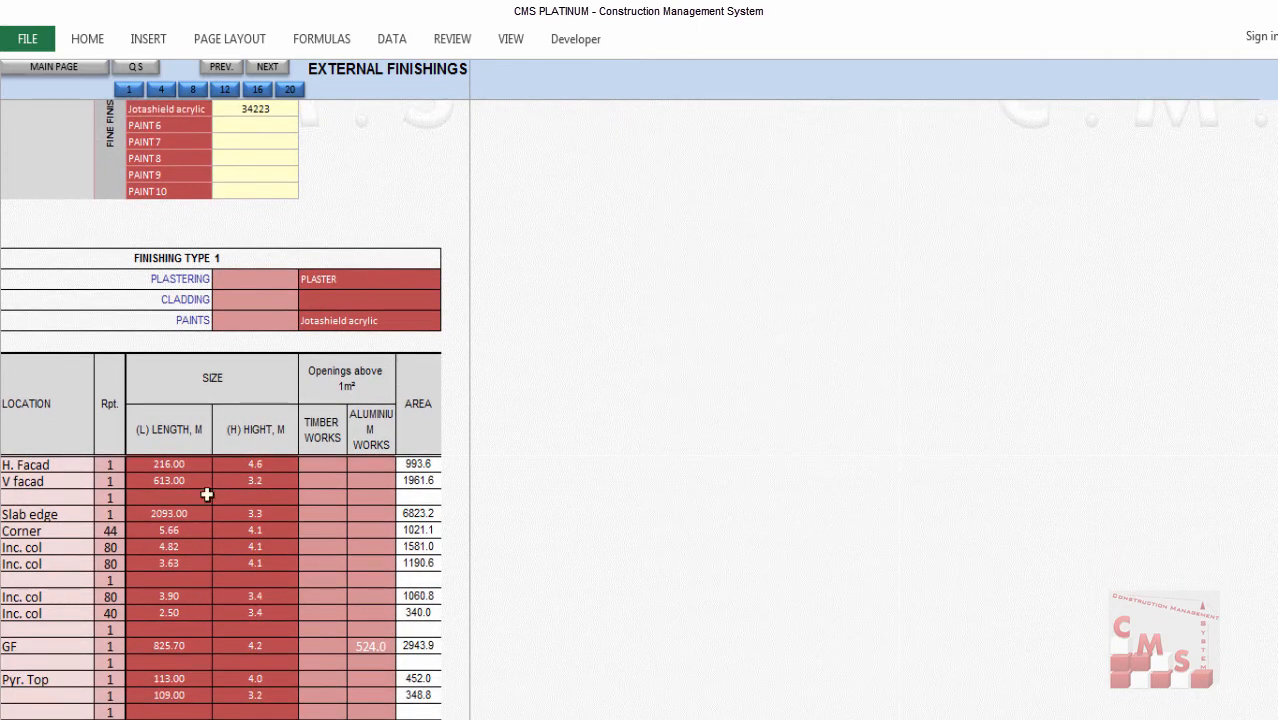
scroll(328, 482, down, 9)
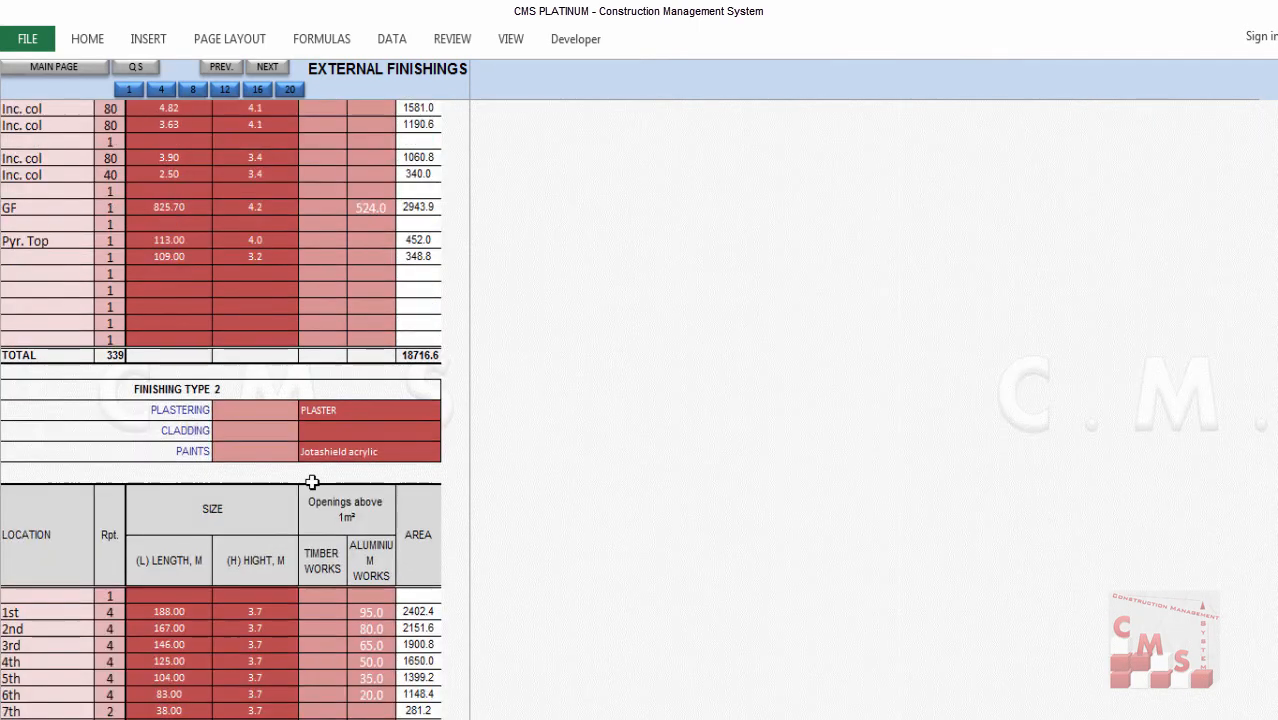
scroll(300, 537, down, 11)
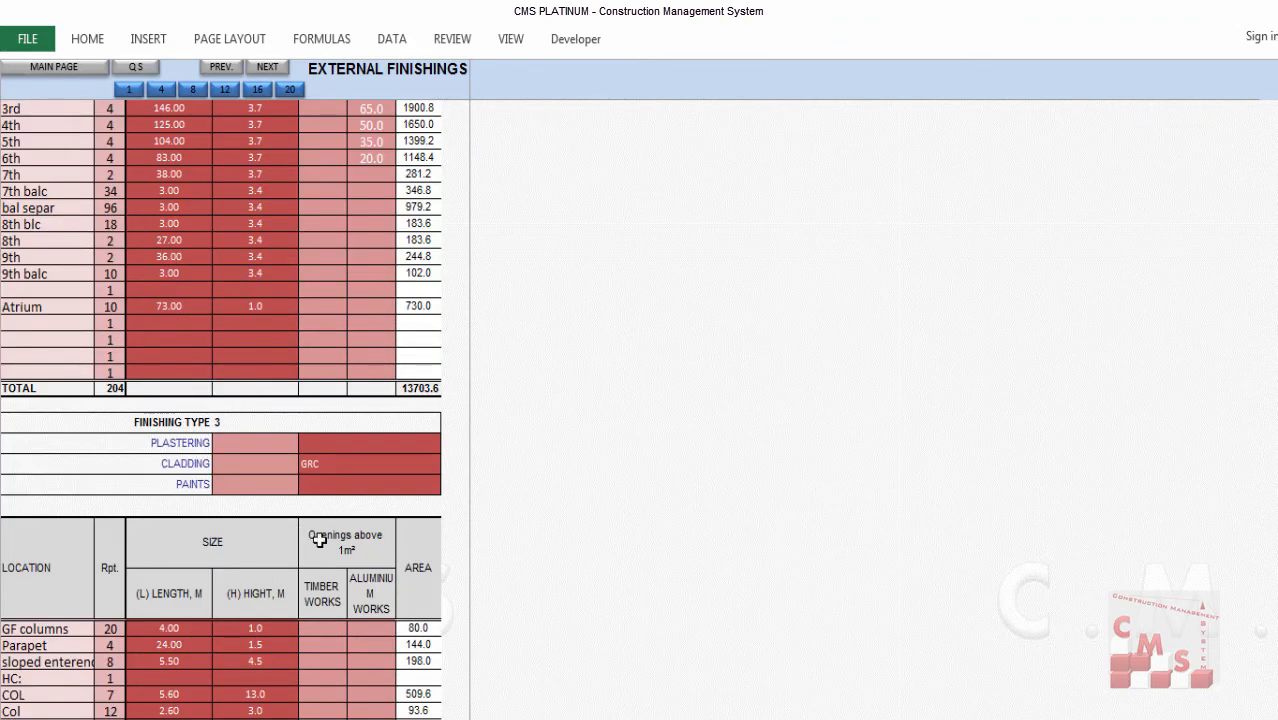
scroll(330, 511, down, 2)
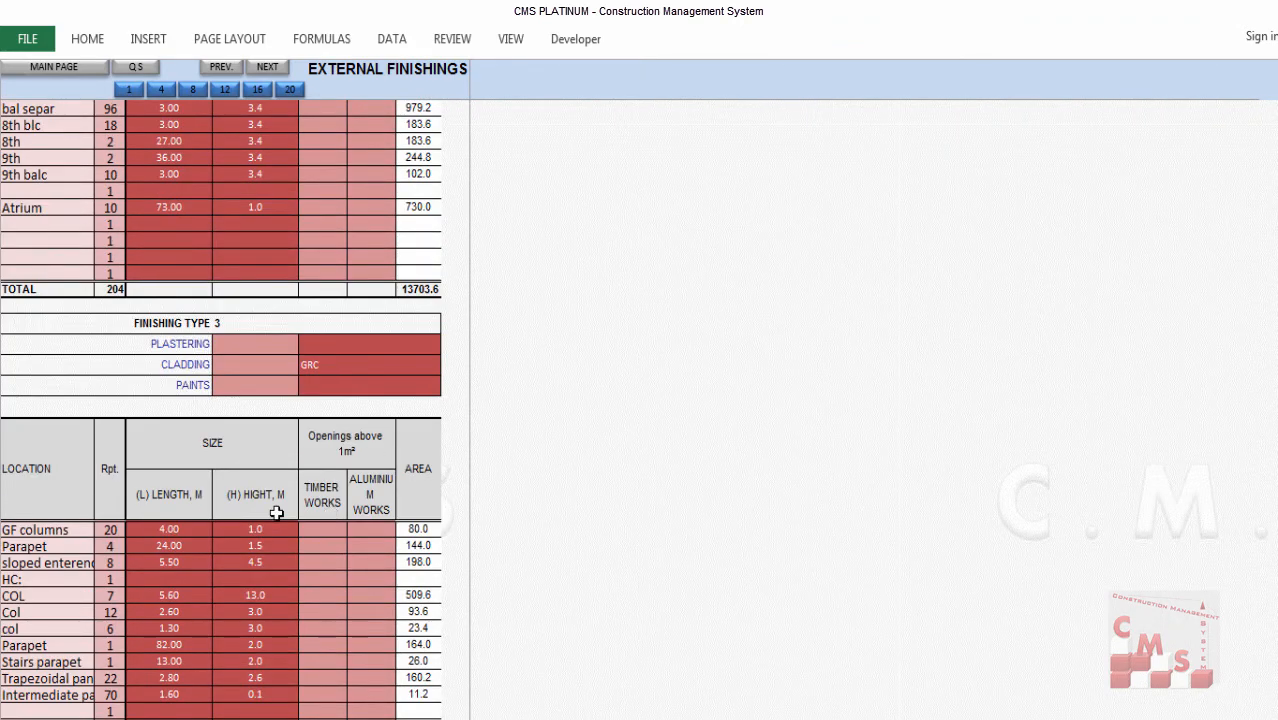
scroll(289, 500, down, 1)
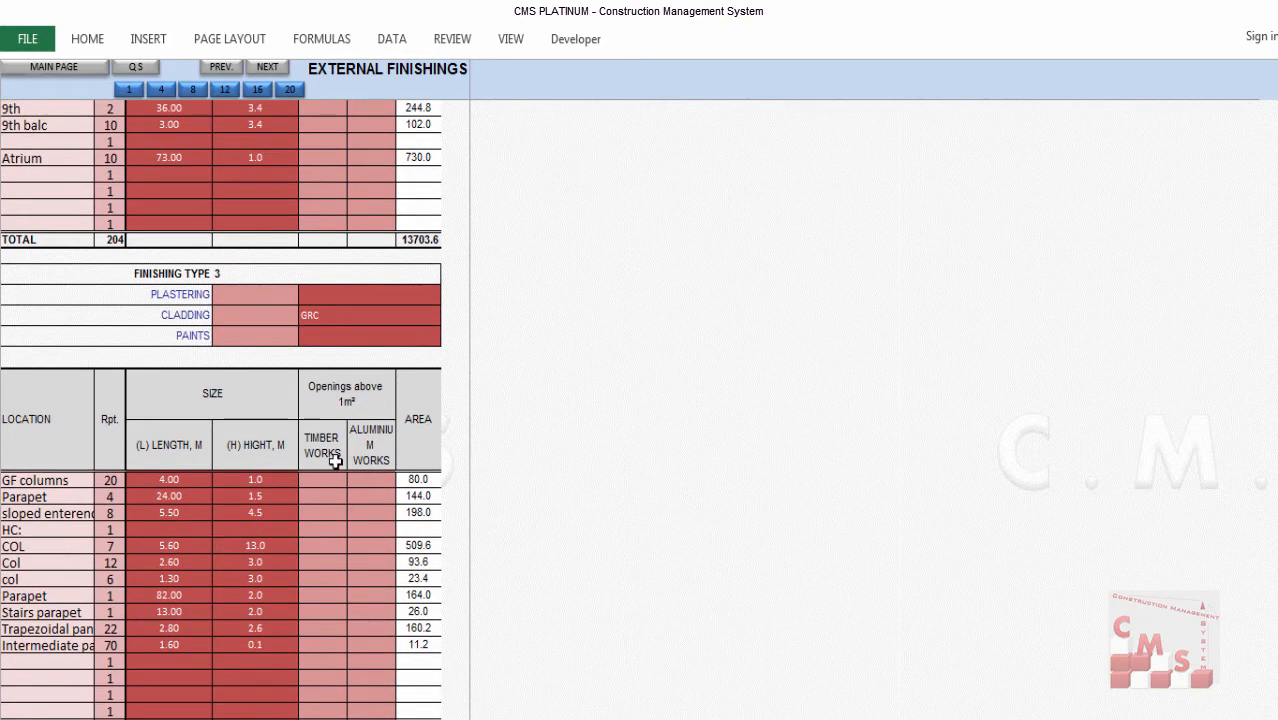
Check the plastering options of Finishing Type 1 and choose Jotashield acrylic as its paint.
scroll(331, 380, up, 15)
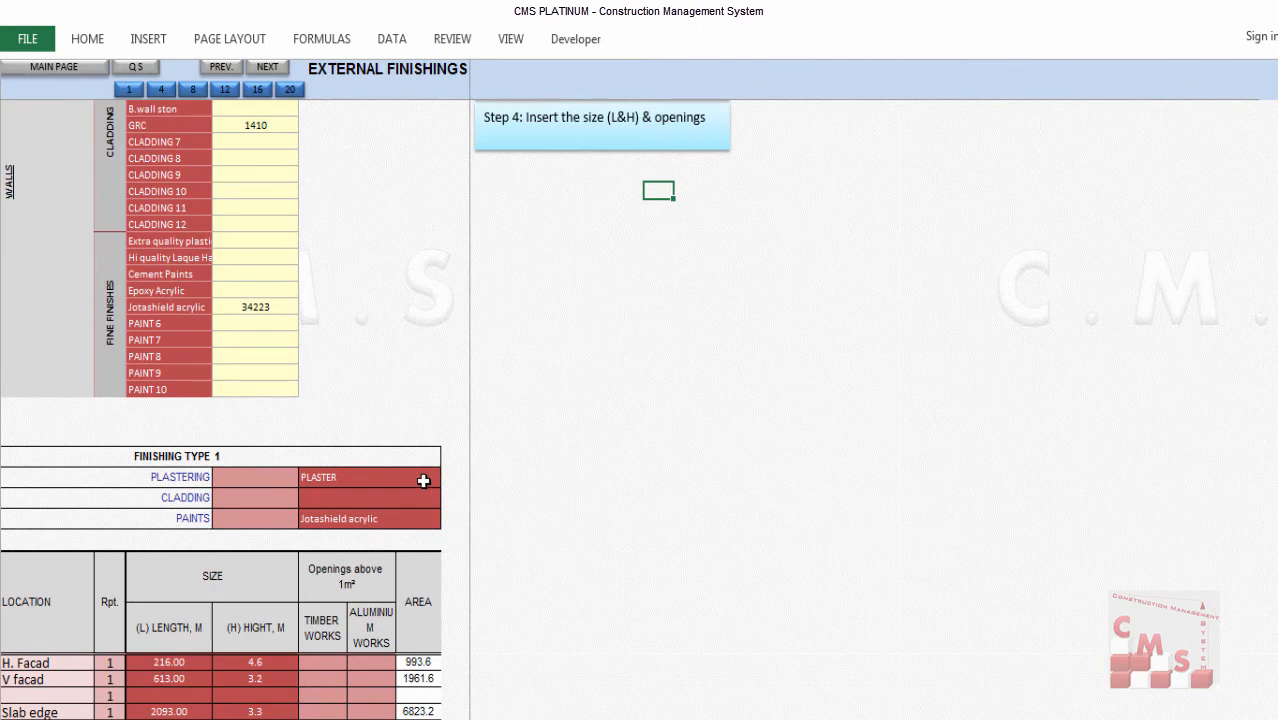
click(423, 481)
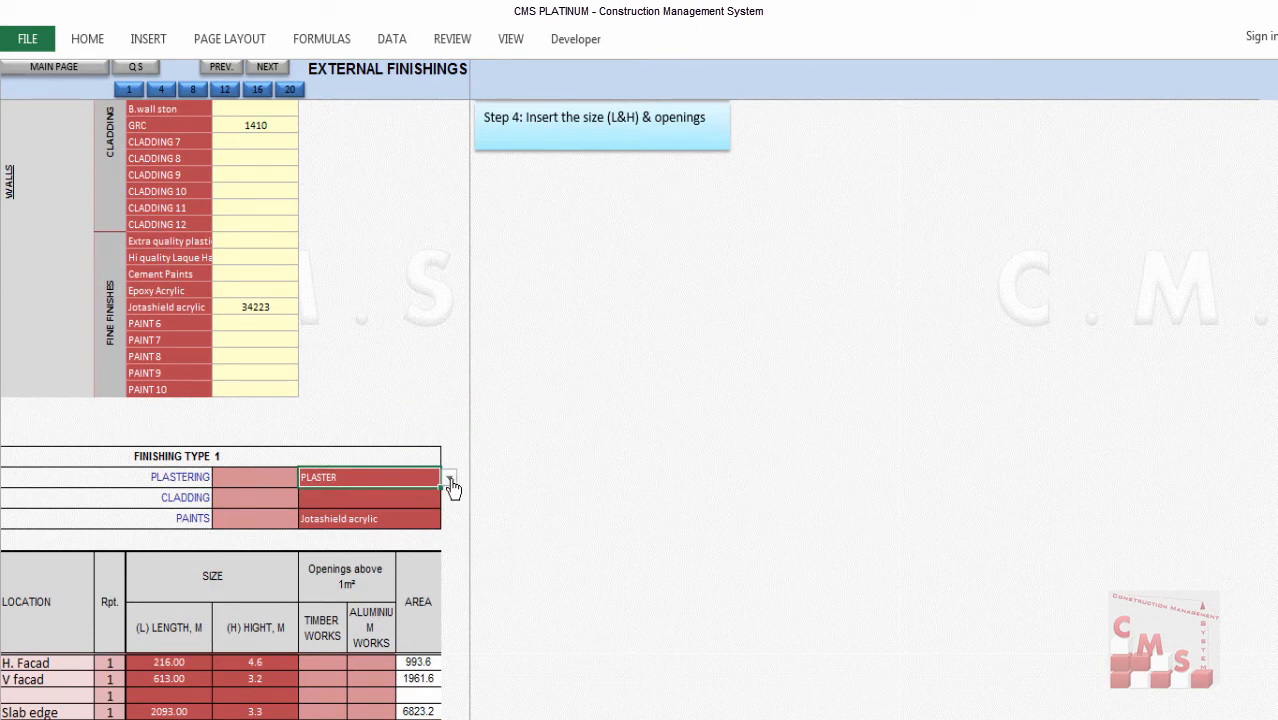
click(450, 480)
click(370, 521)
click(452, 527)
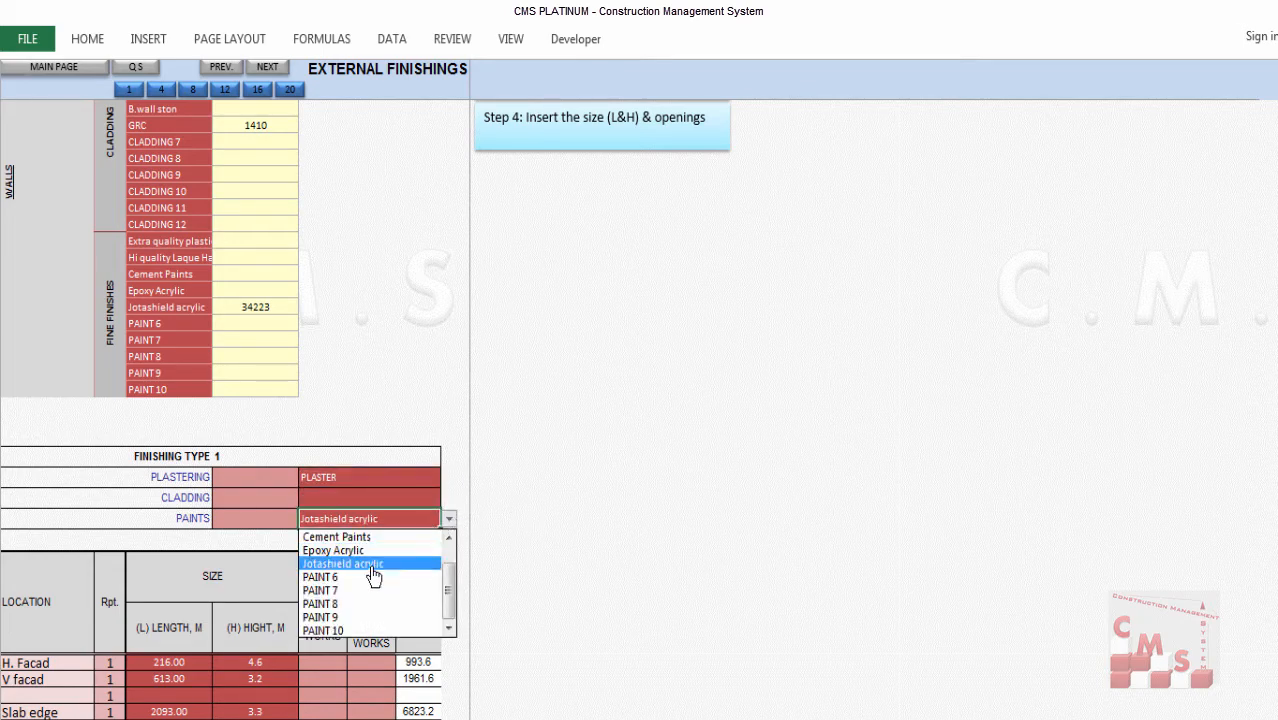
click(403, 578)
click(503, 549)
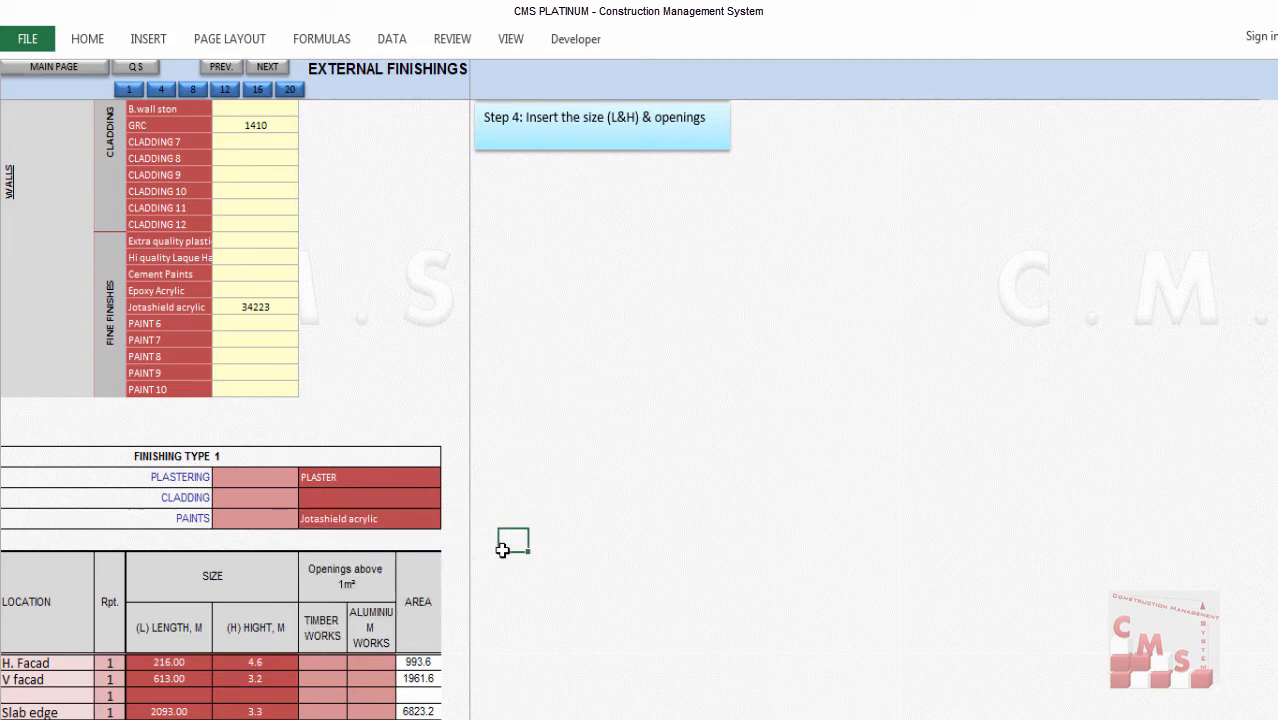
Inspect the length and height entries of the H. Facad and V facad rows in the Finishing Type 1 table.
scroll(401, 534, down, 3)
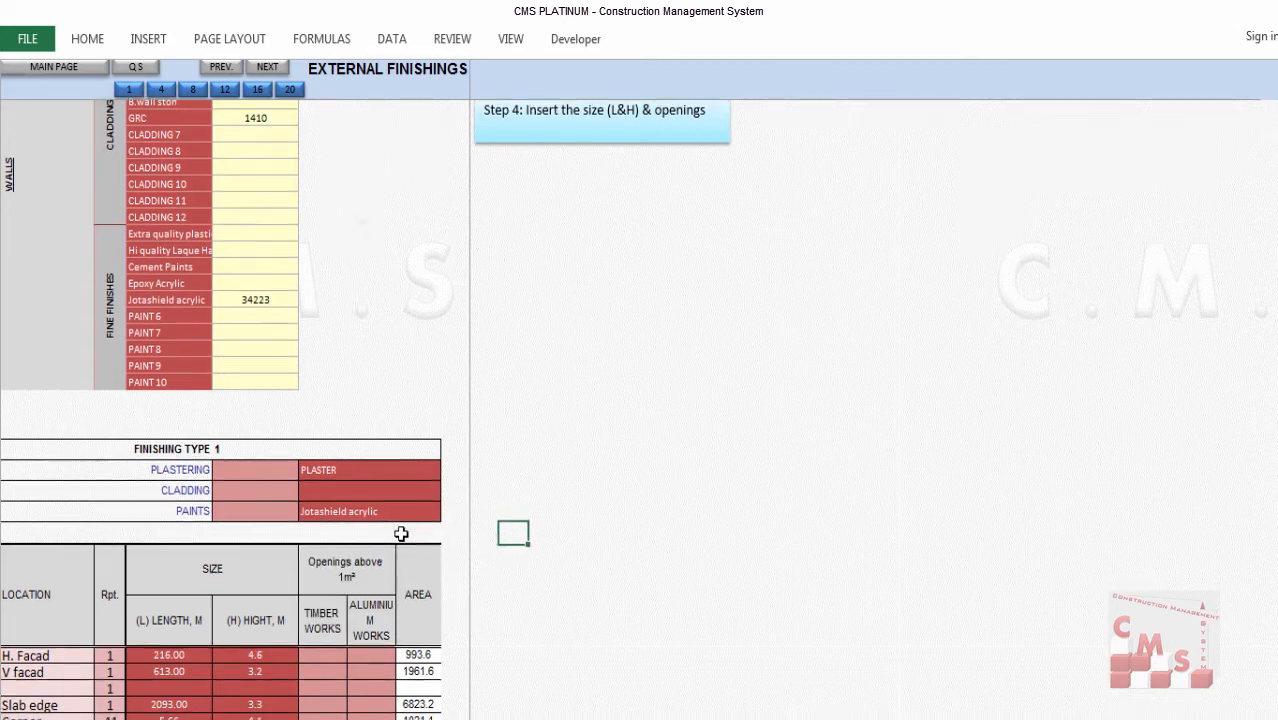
click(177, 516)
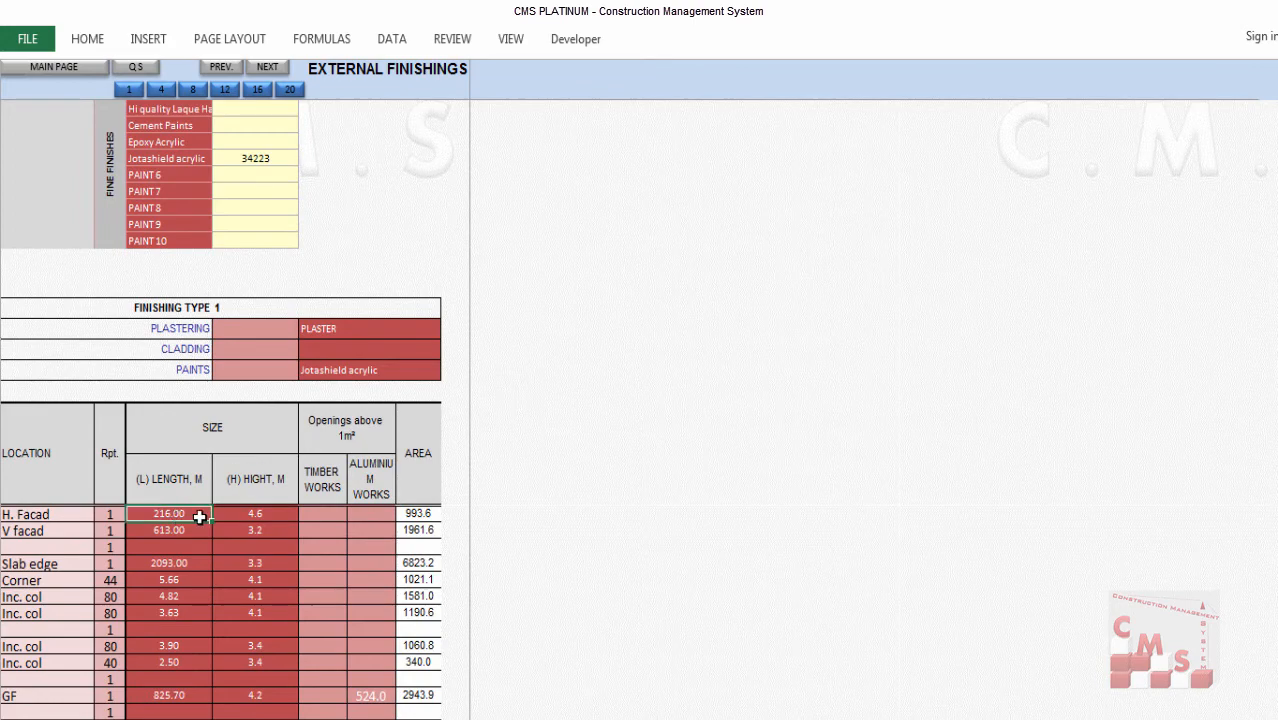
click(254, 516)
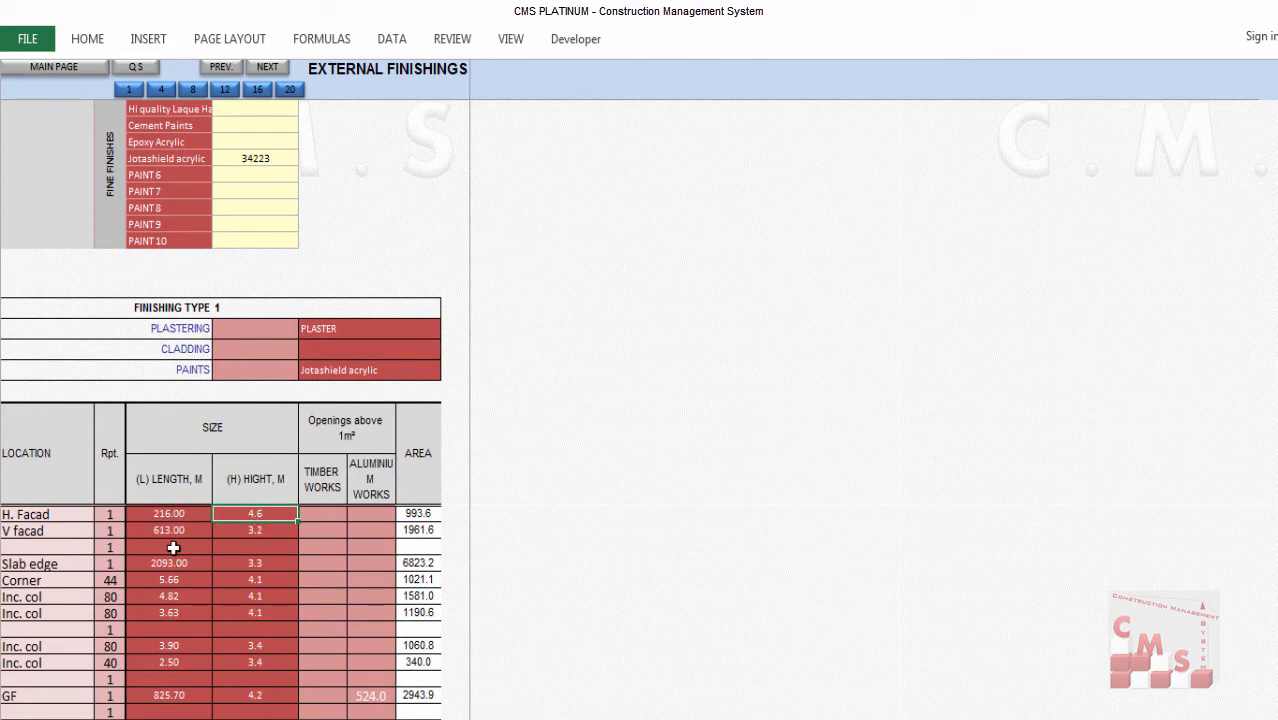
key(Down)
click(177, 531)
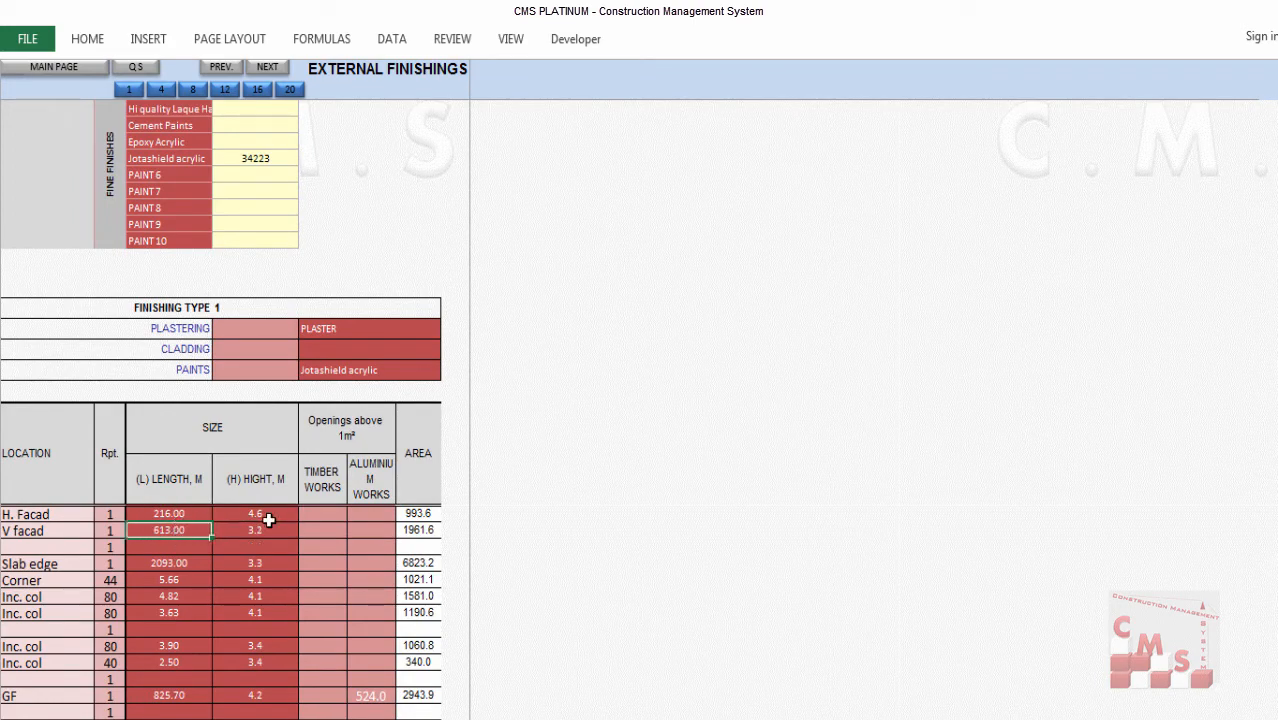
Switch to the G+M+15 Arch. drawing in AutoCAD and examine the facade, slab edges and floor heights on the building elevation's upper floors.
key(ctrl+Home)
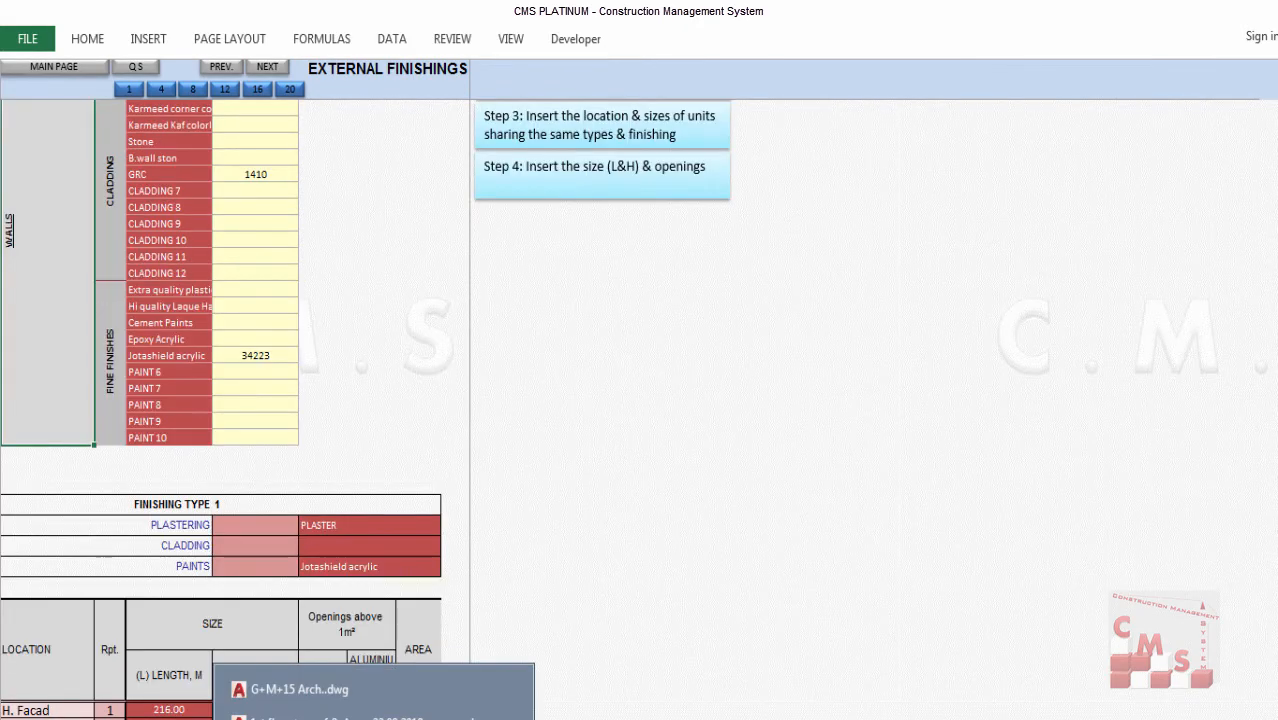
key(alt+Tab)
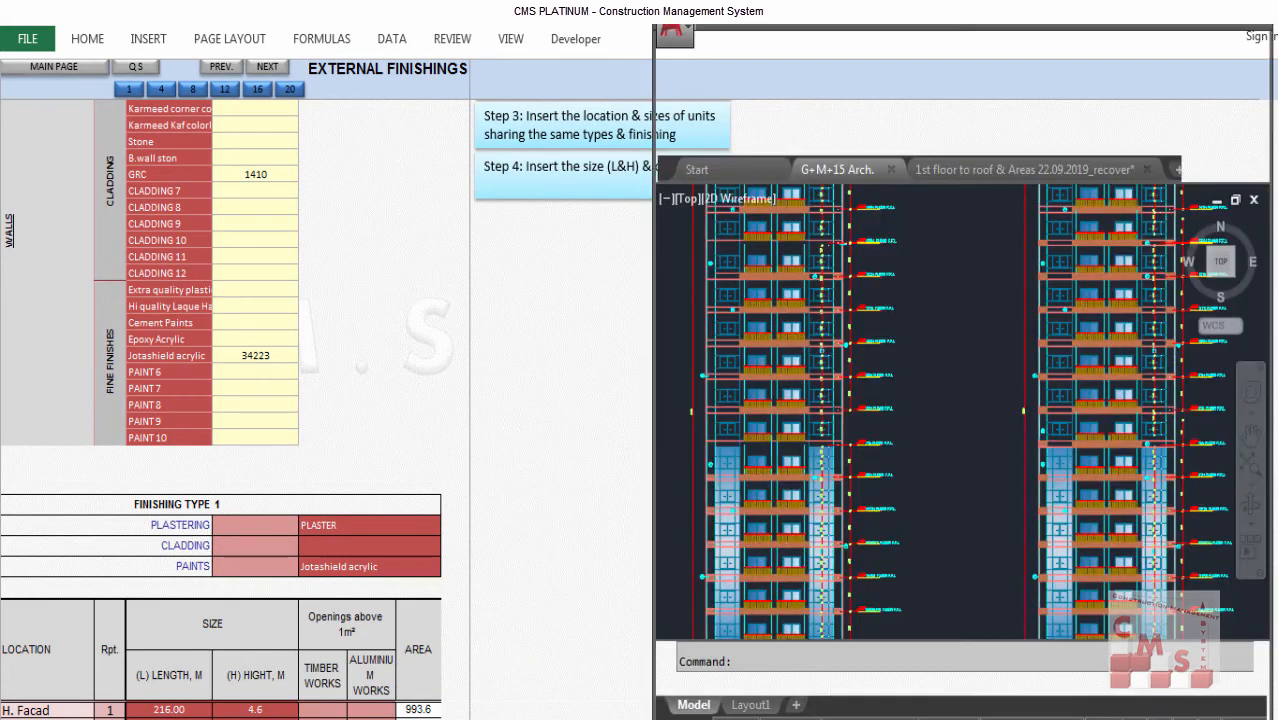
scroll(941, 305, up, 3)
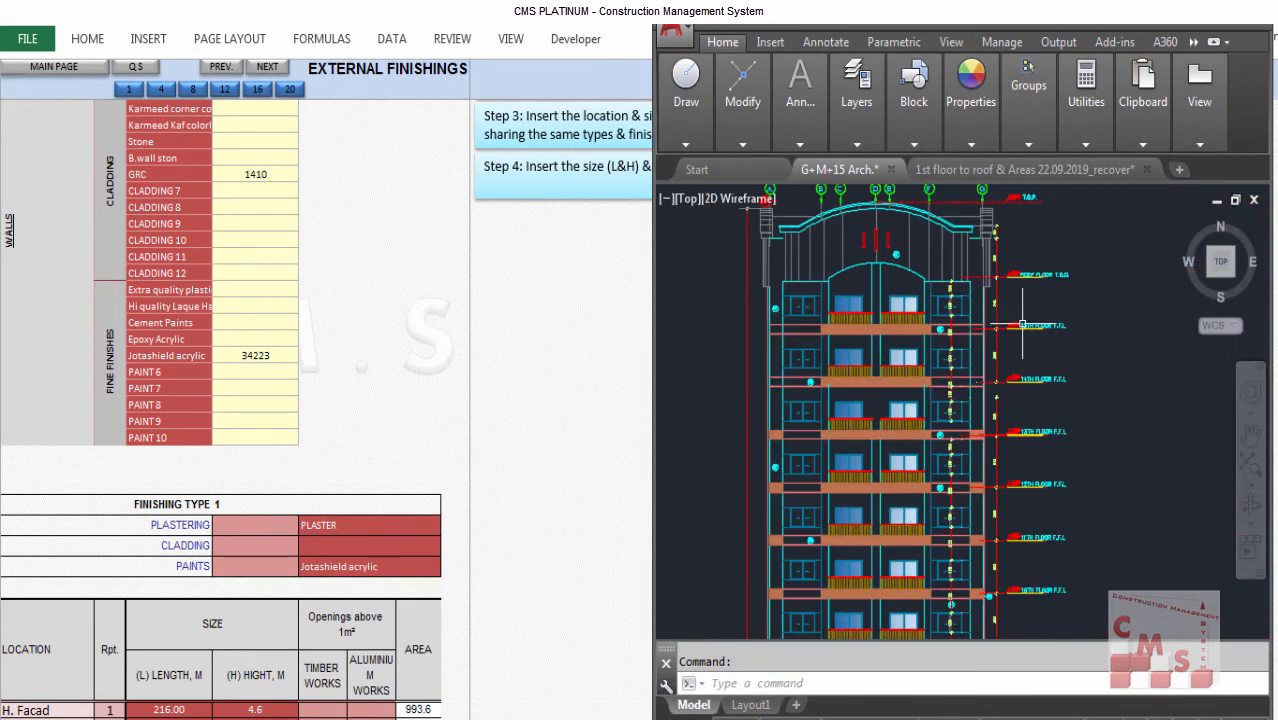
scroll(958, 245, up, 3)
scroll(958, 245, up, 2)
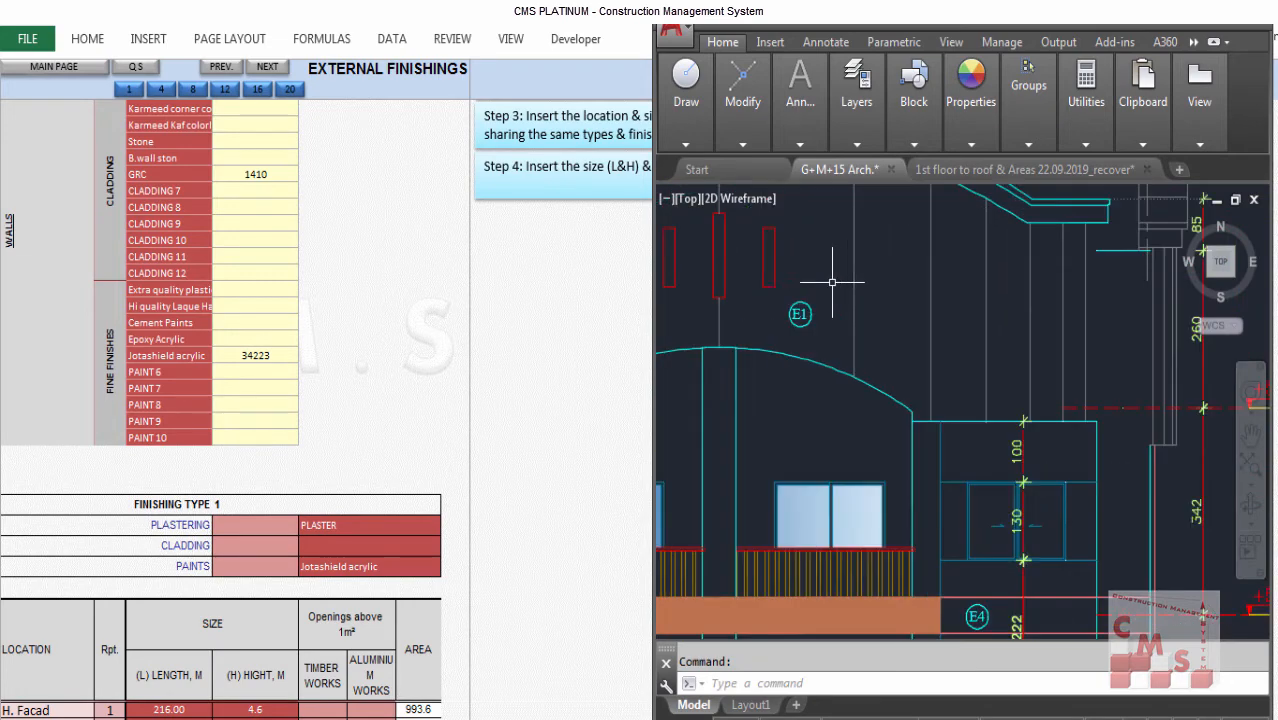
scroll(800, 305, down, 2)
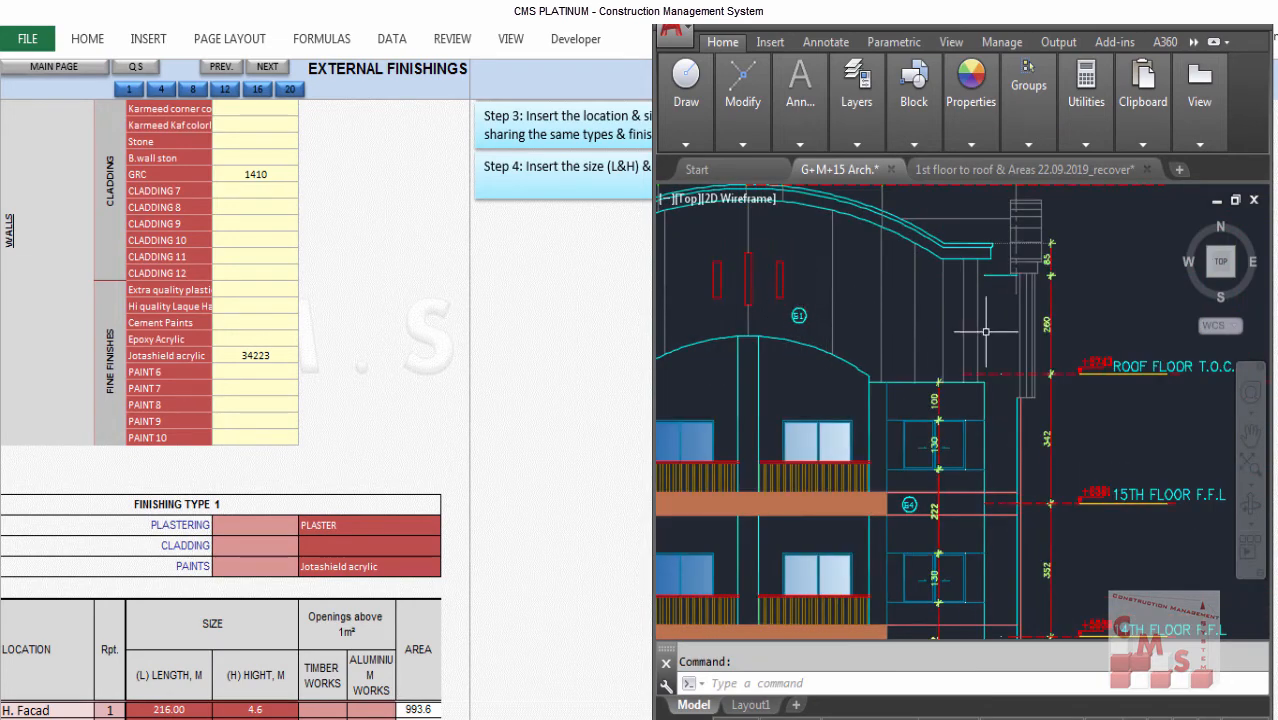
scroll(983, 331, down, 2)
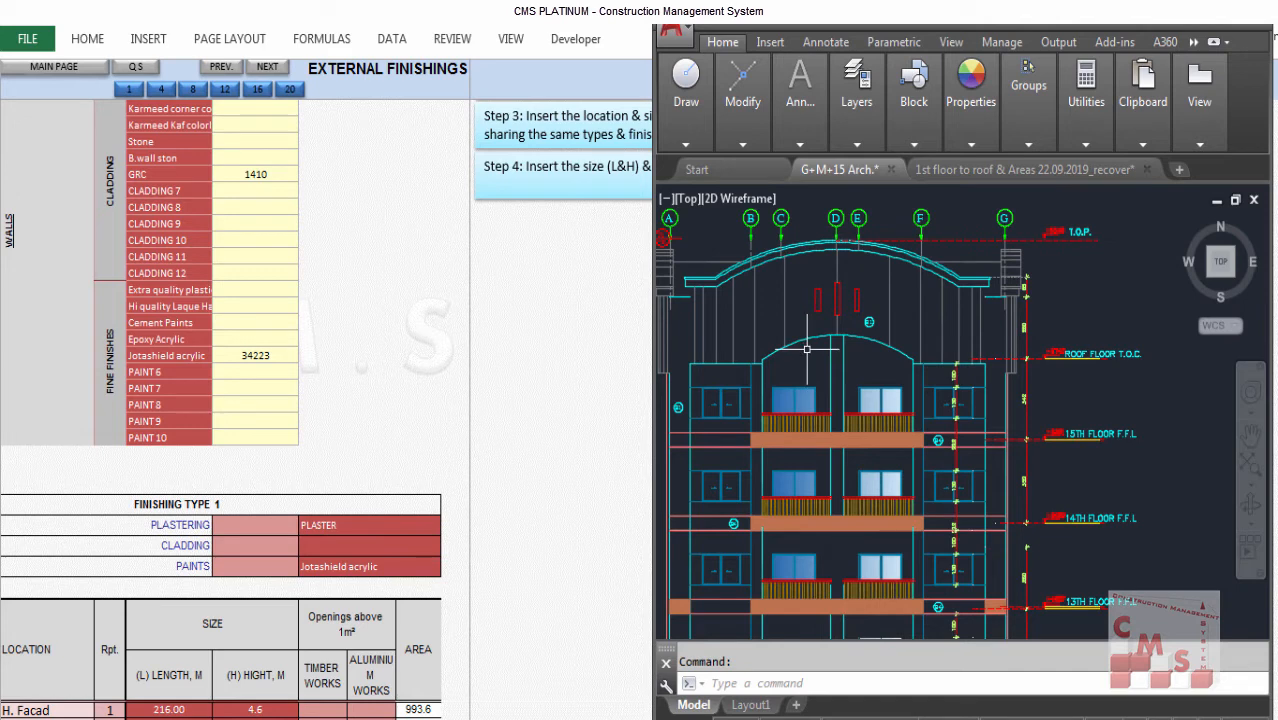
scroll(694, 405, up, 2)
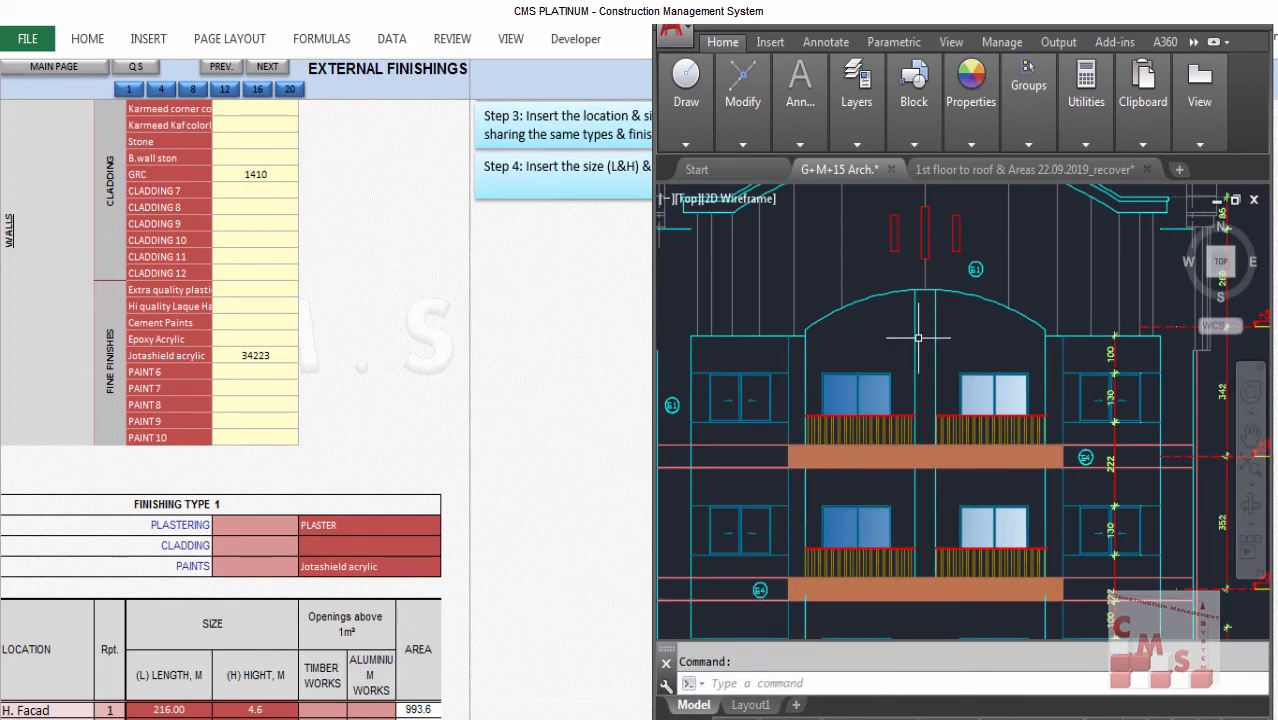
drag(770, 492, 770, 415)
drag(736, 504, 727, 364)
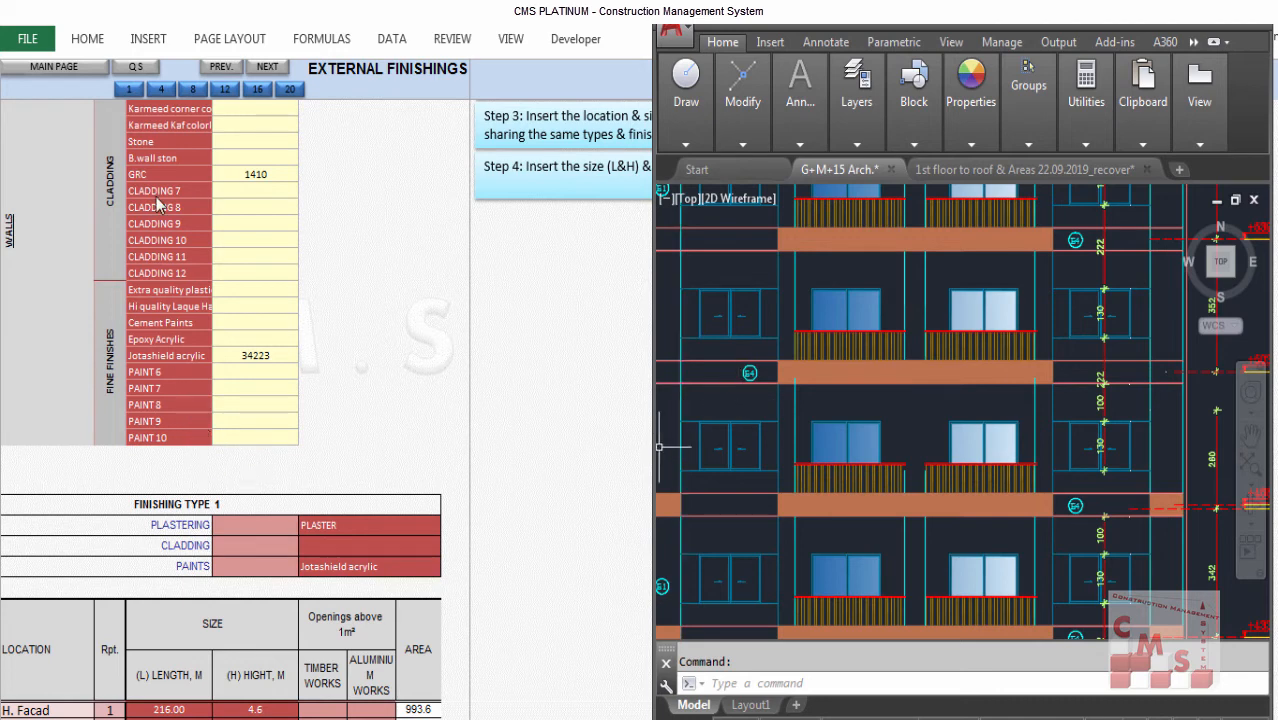
scroll(171, 200, up, 1)
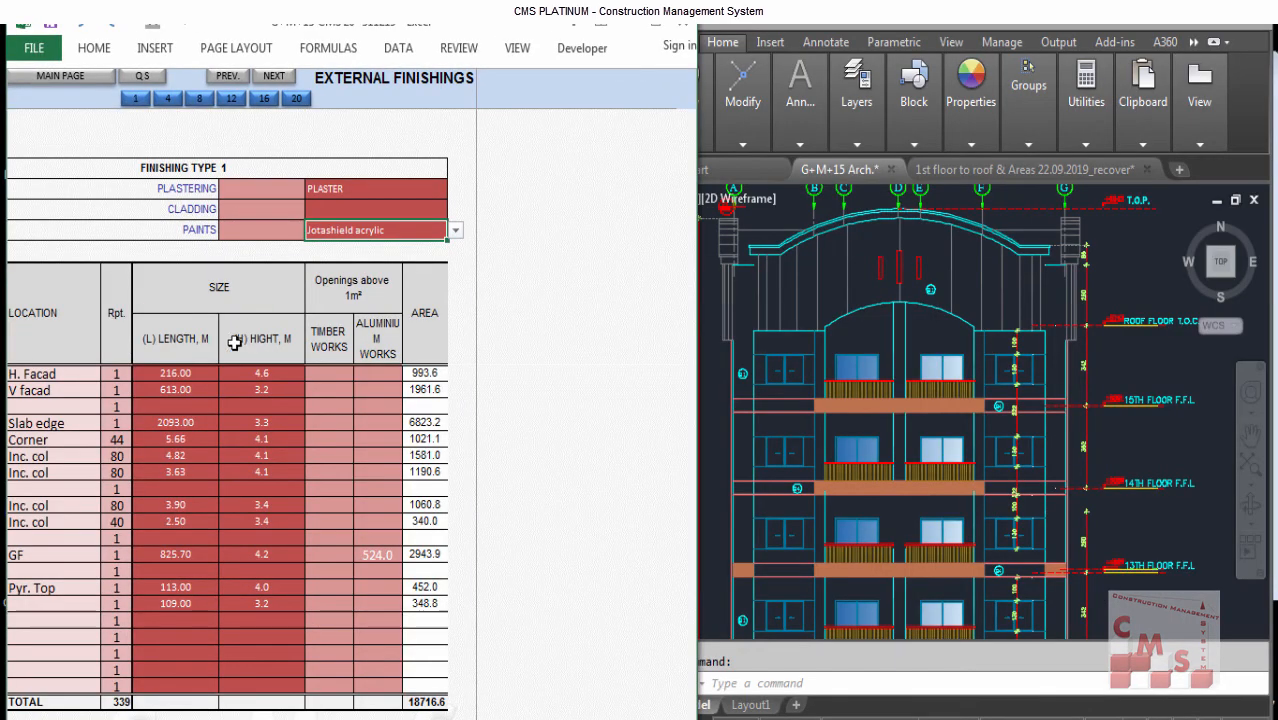
Back in the Excel finishes sheet, review the location, length, height and repetition entries of Finishing Type 1.
drag(175, 389, 175, 637)
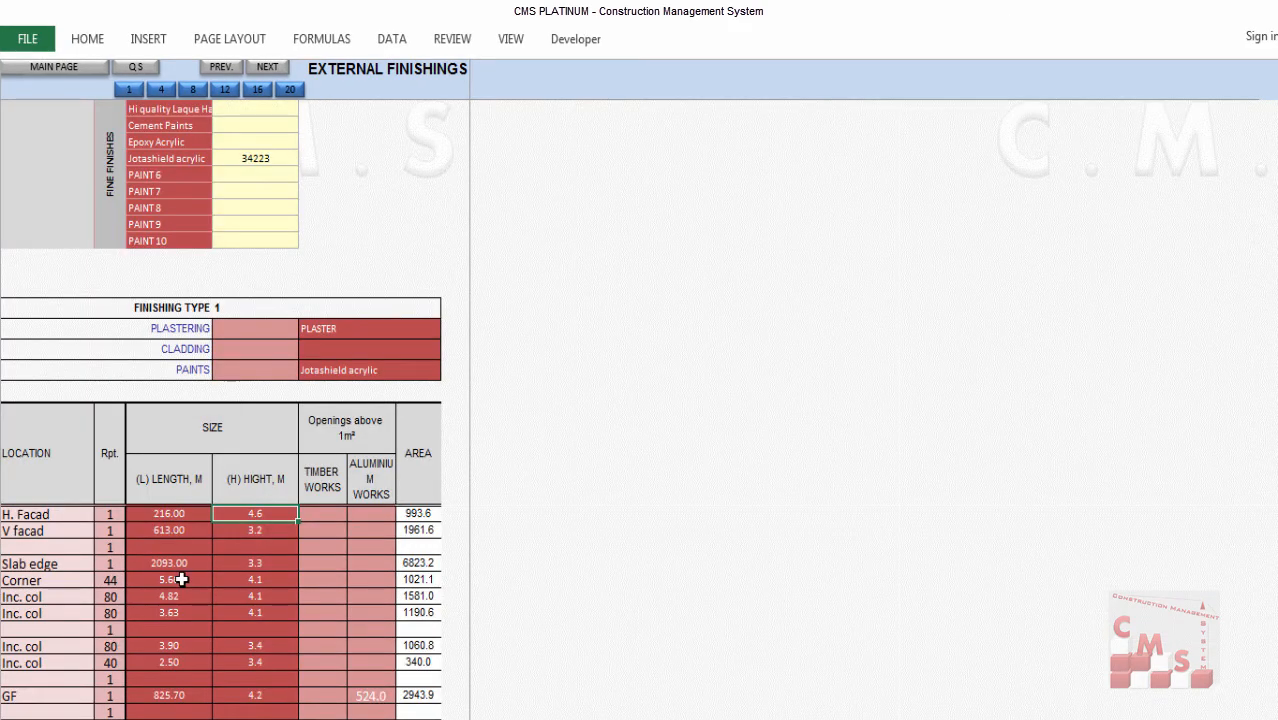
drag(55, 515, 45, 646)
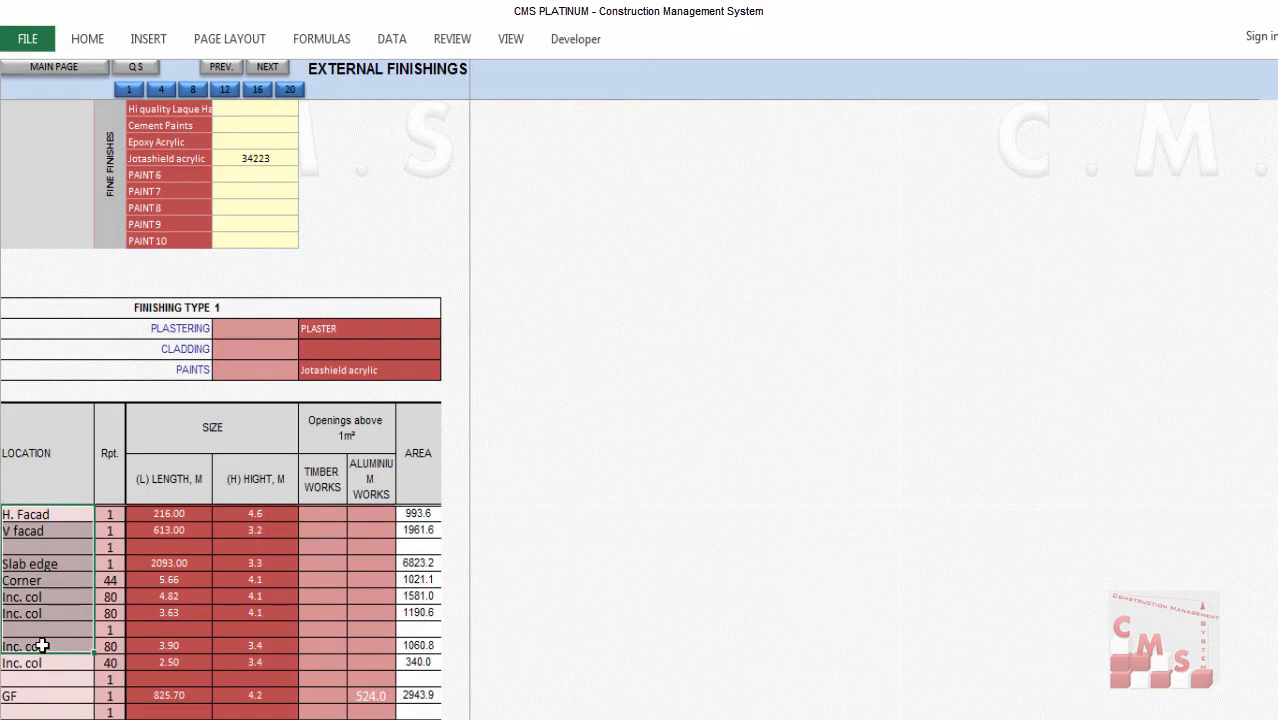
click(55, 563)
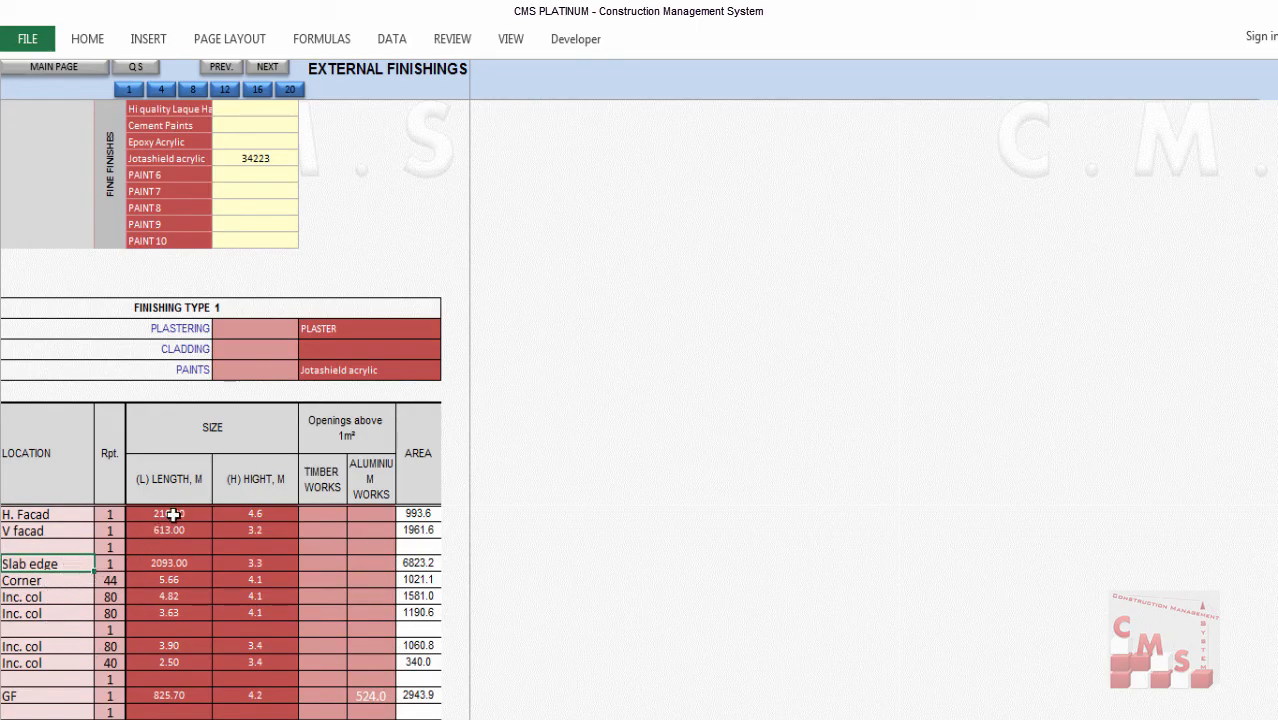
drag(173, 514, 175, 612)
drag(262, 512, 268, 596)
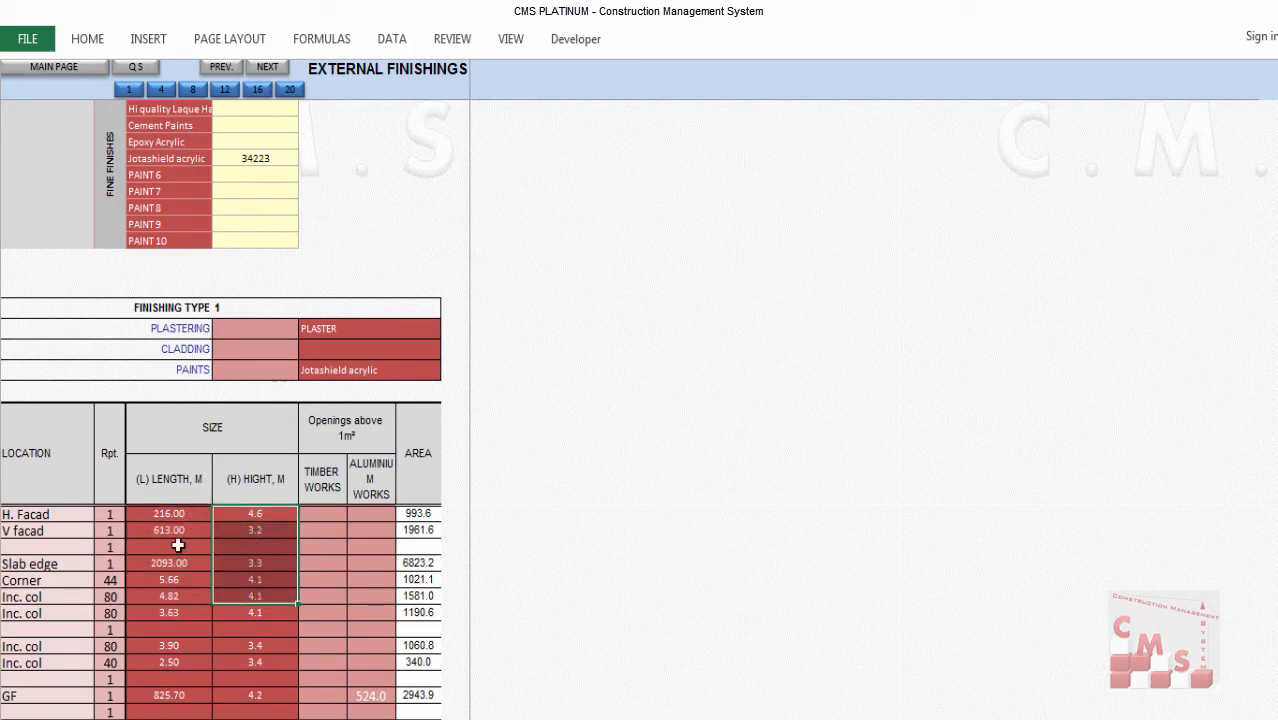
click(108, 531)
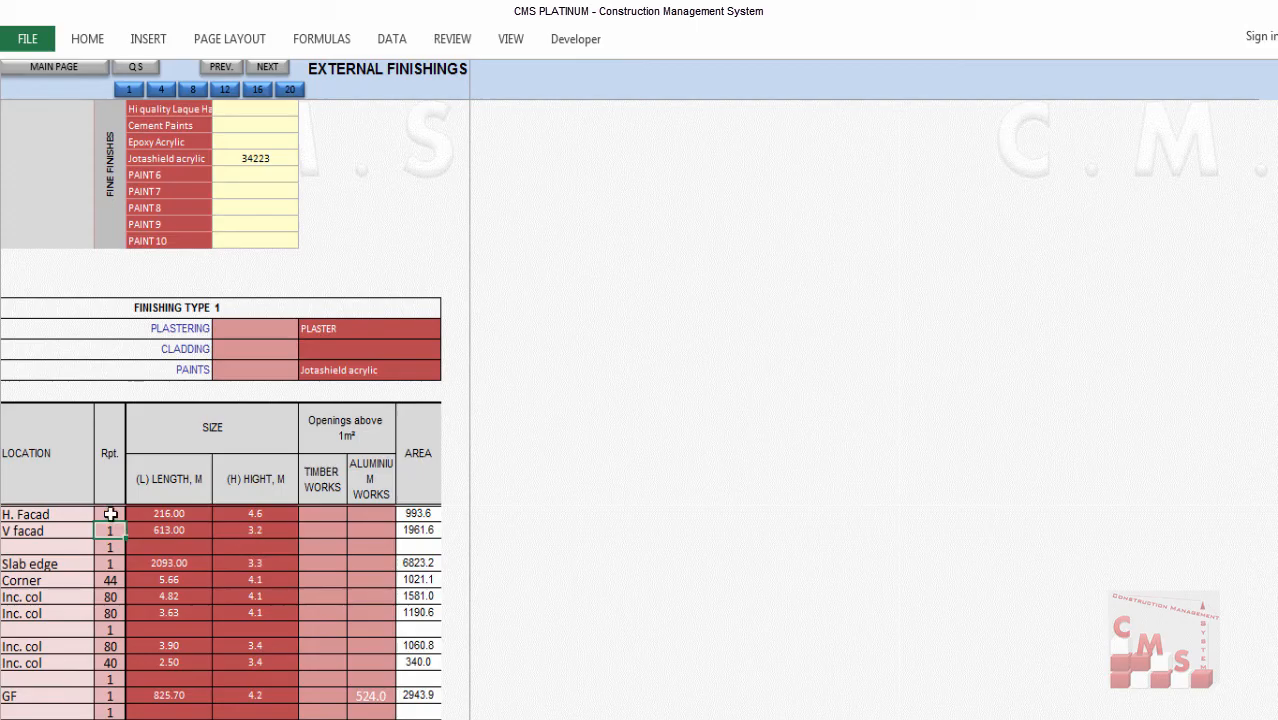
drag(110, 514, 110, 598)
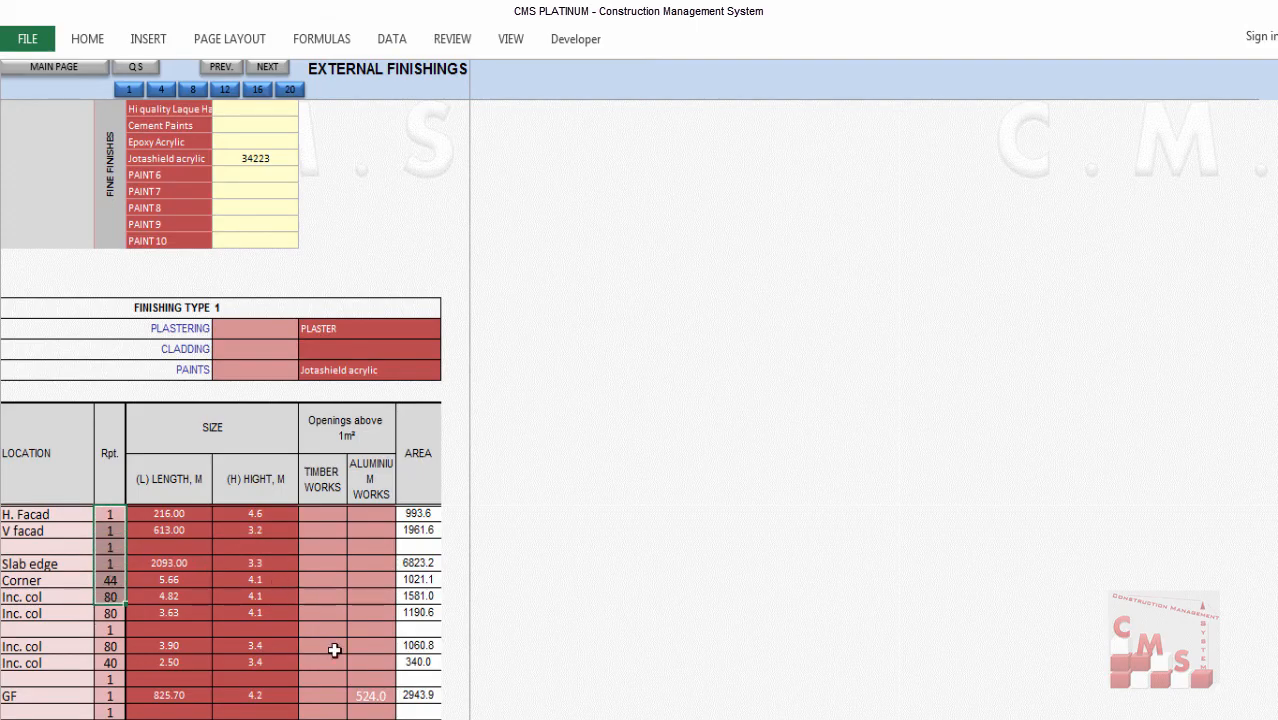
Check the timber works and aluminium works columns for openings above 1 m² in the Finishing Type 1 table.
scroll(345, 670, down, 1)
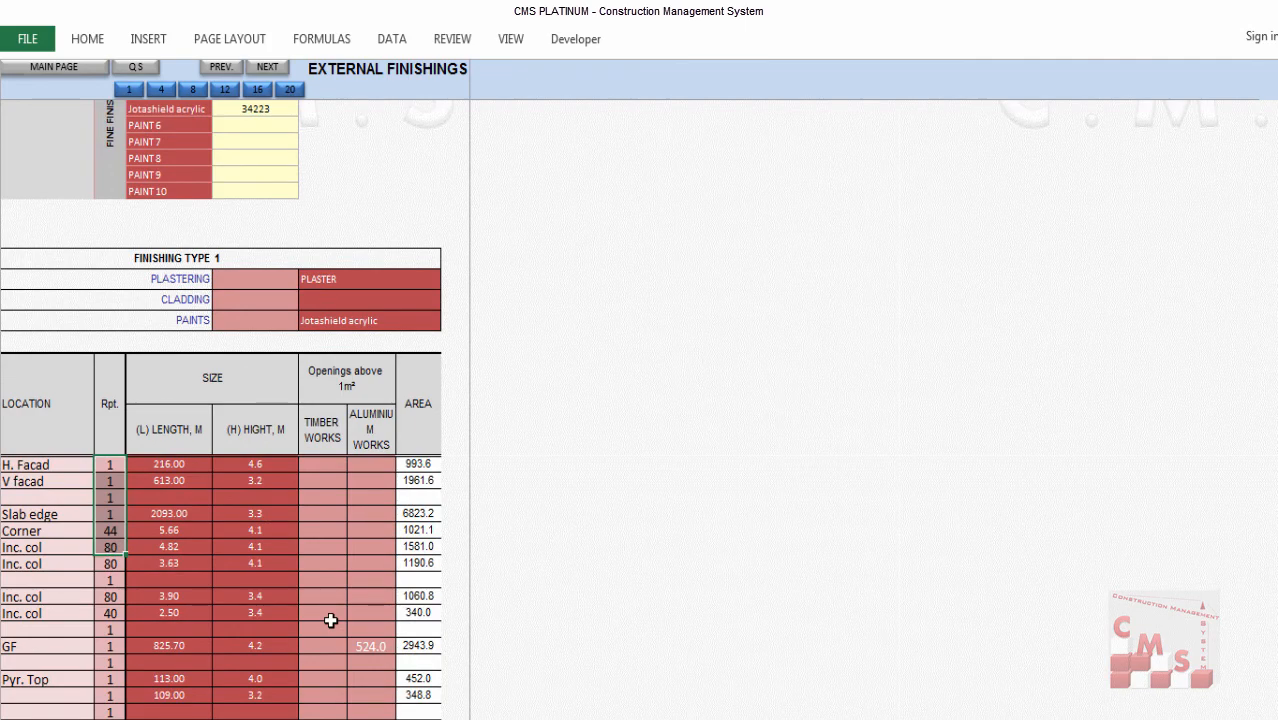
drag(365, 497, 363, 585)
drag(317, 491, 322, 582)
click(362, 511)
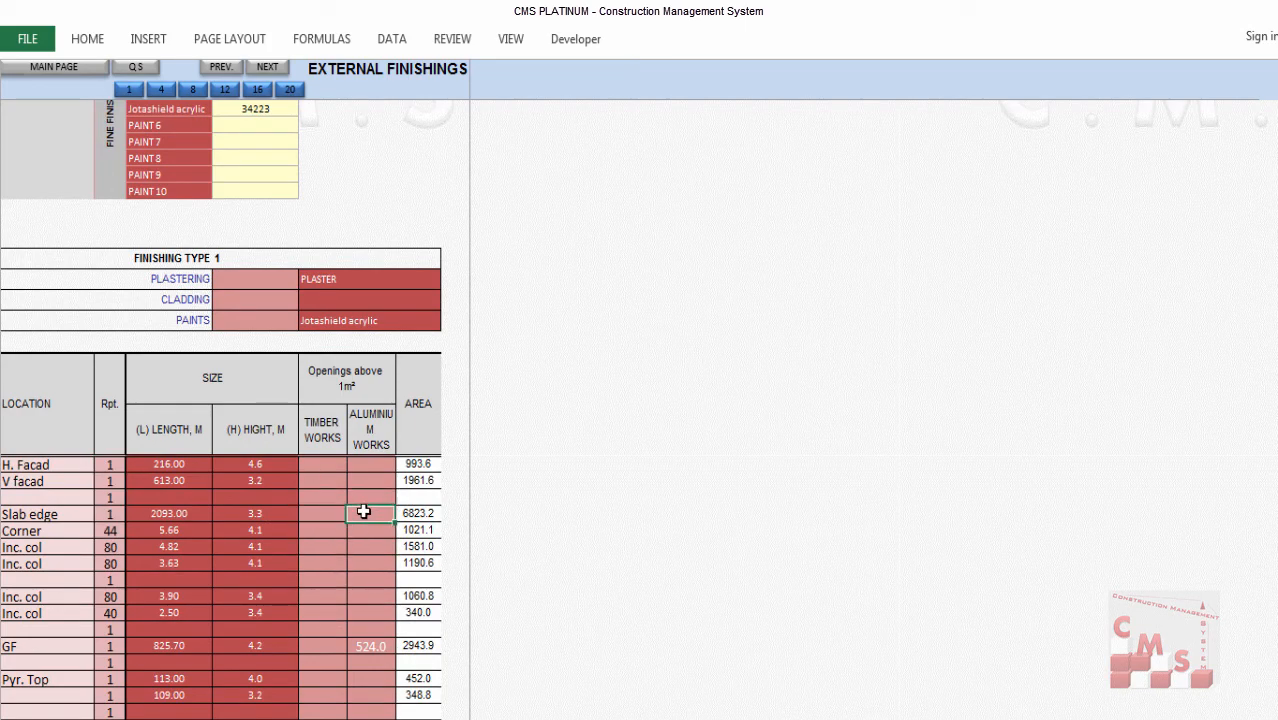
click(351, 563)
click(325, 563)
click(373, 597)
click(369, 630)
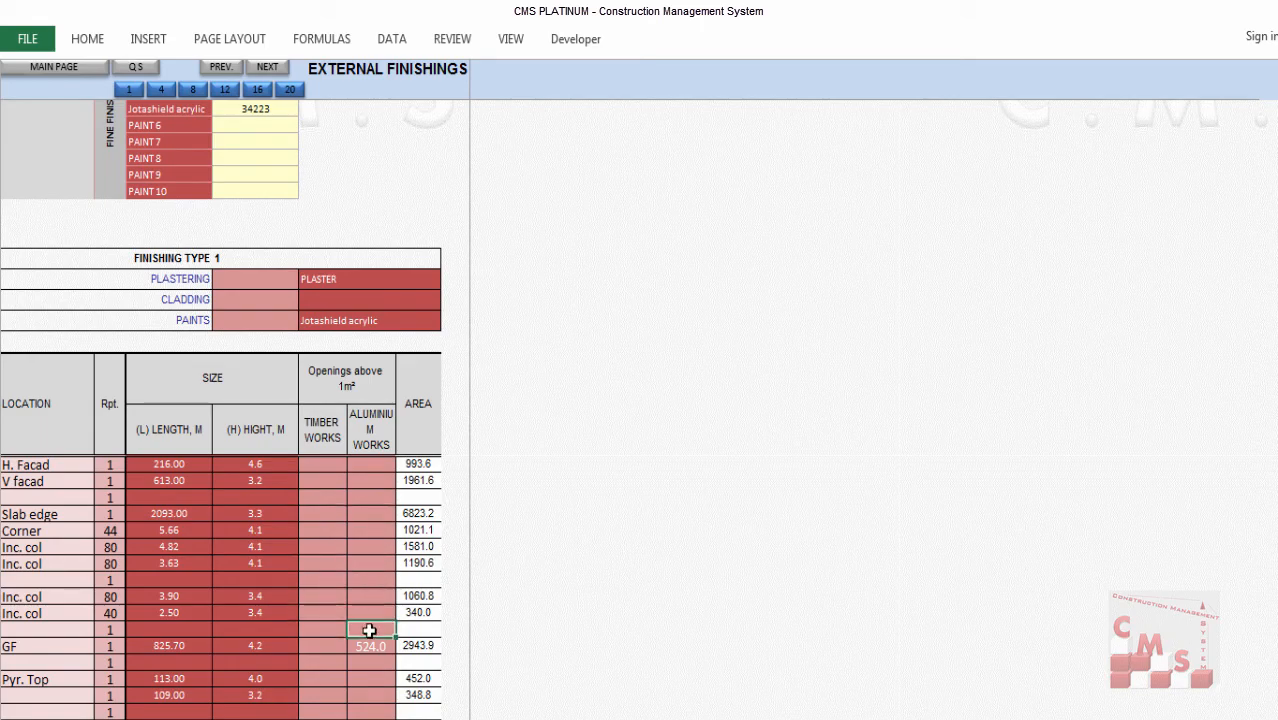
Look through the tables of Finishing Types 1 to 4, and check the GRC and Jotashield acrylic quantities in the walls summary.
scroll(369, 608, down, 17)
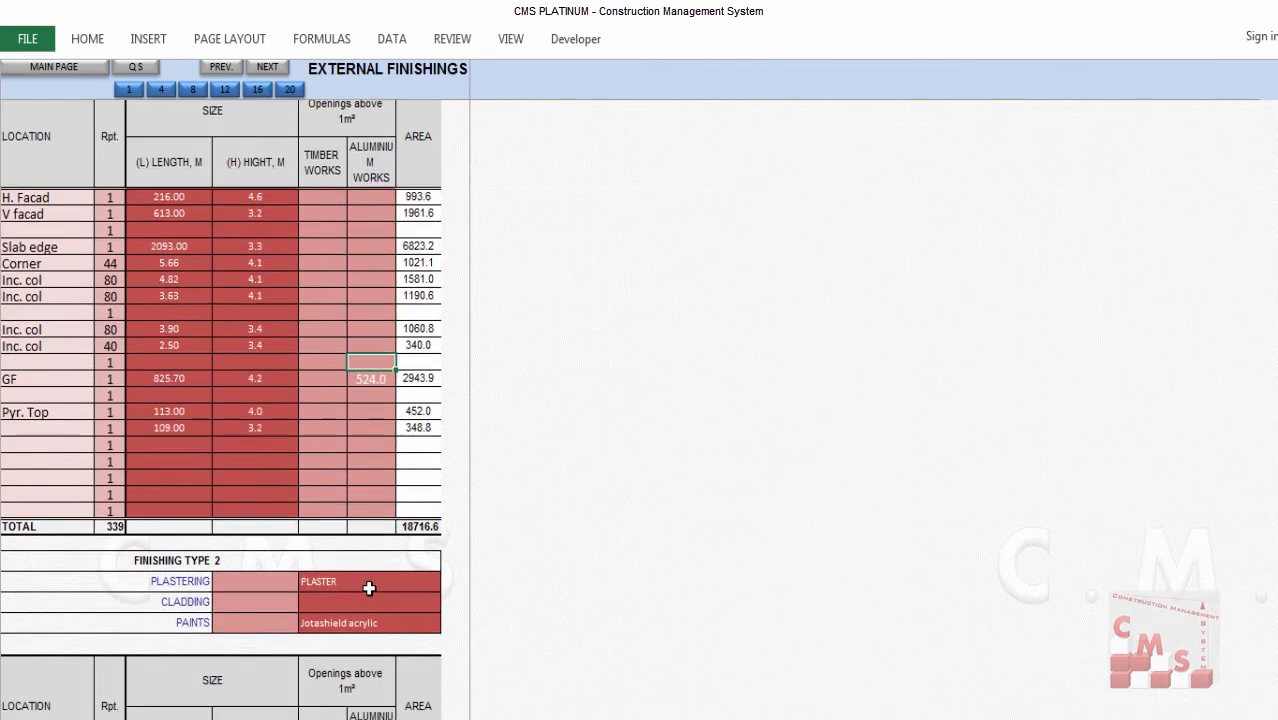
scroll(369, 589, down, 14)
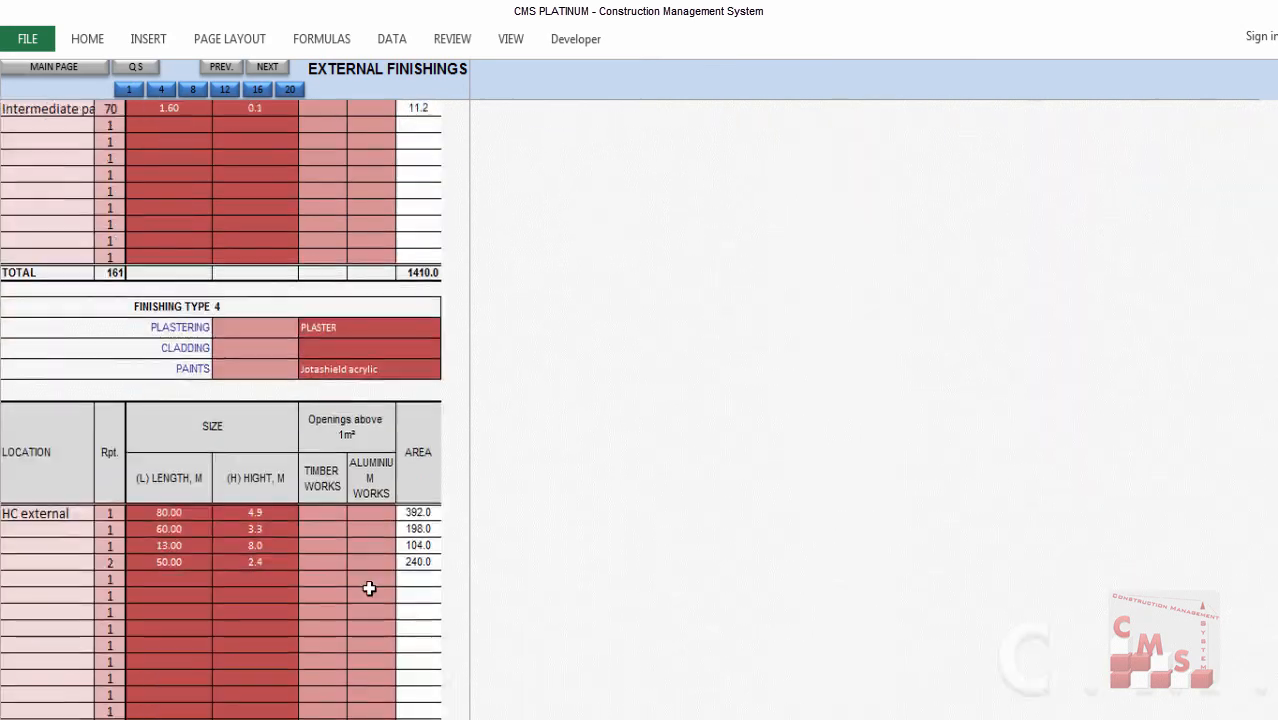
scroll(369, 589, up, 20)
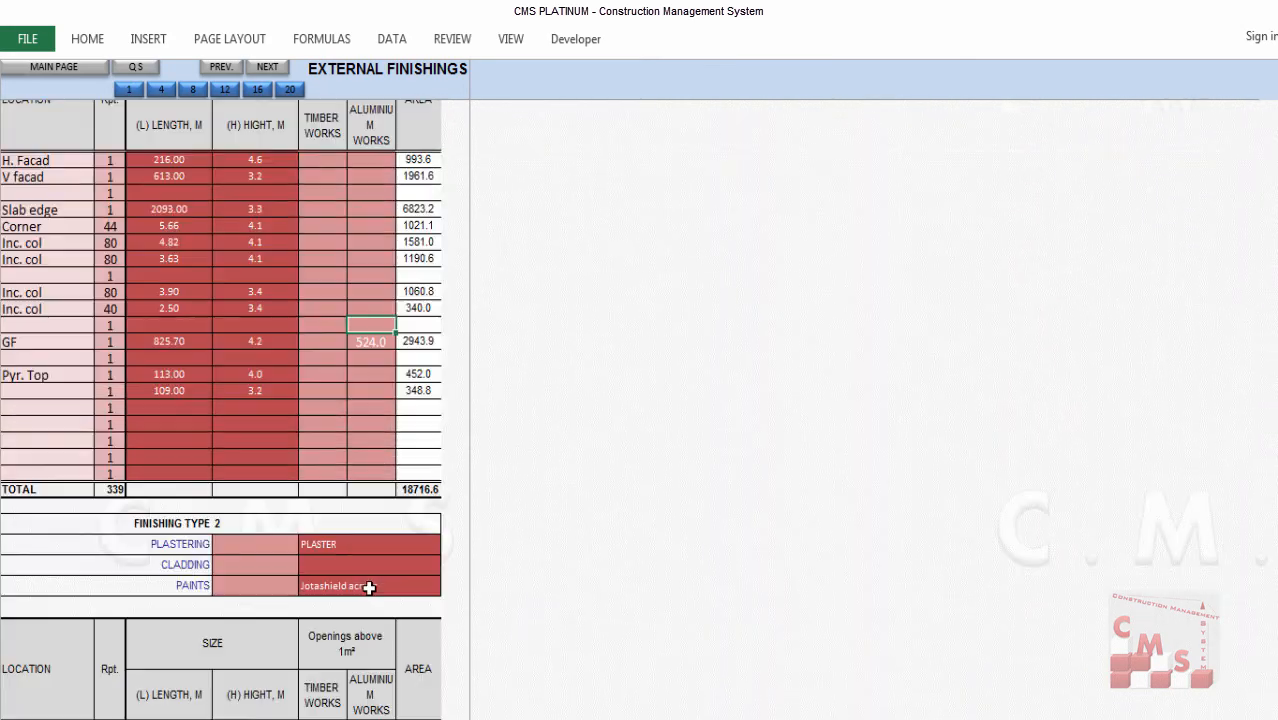
scroll(369, 589, up, 7)
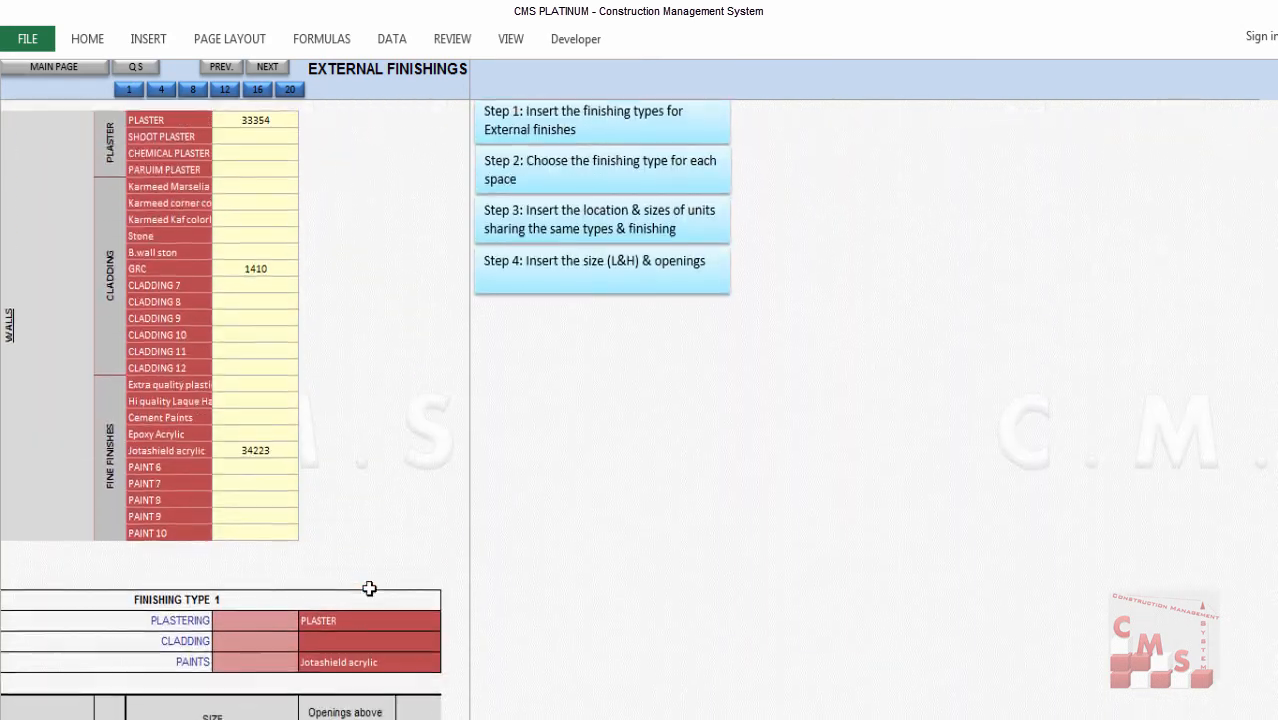
click(270, 275)
click(243, 452)
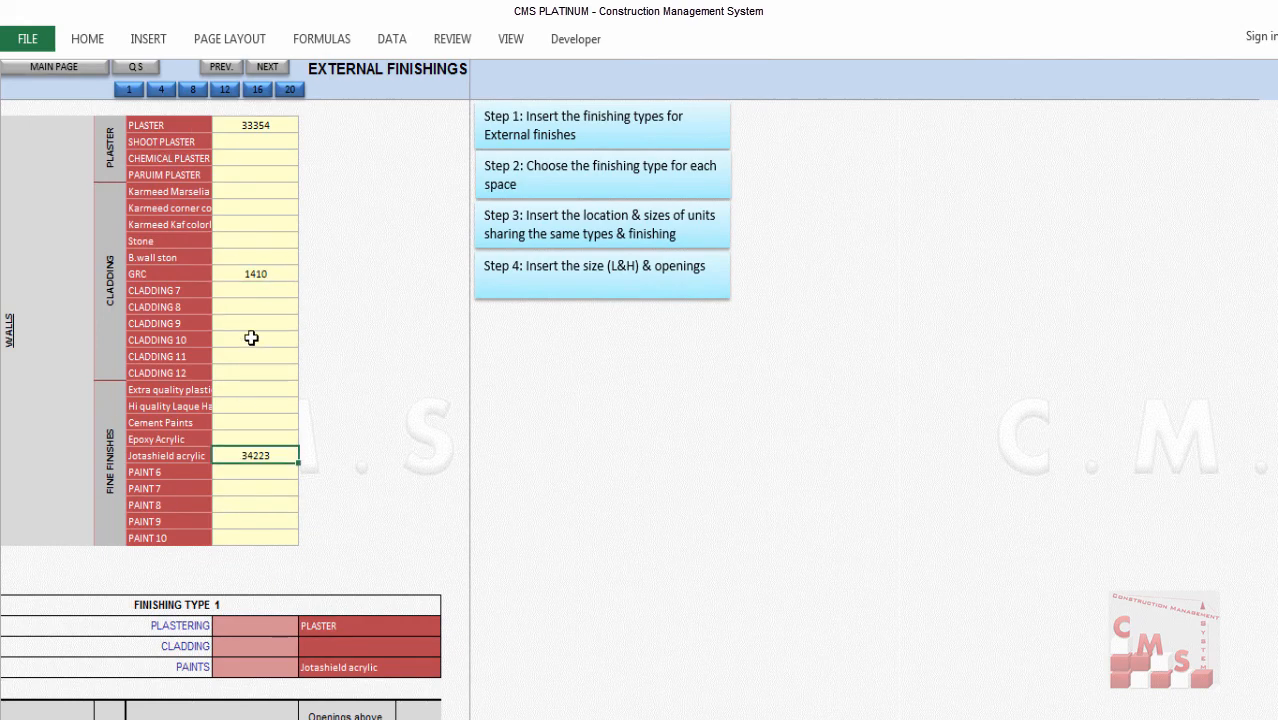